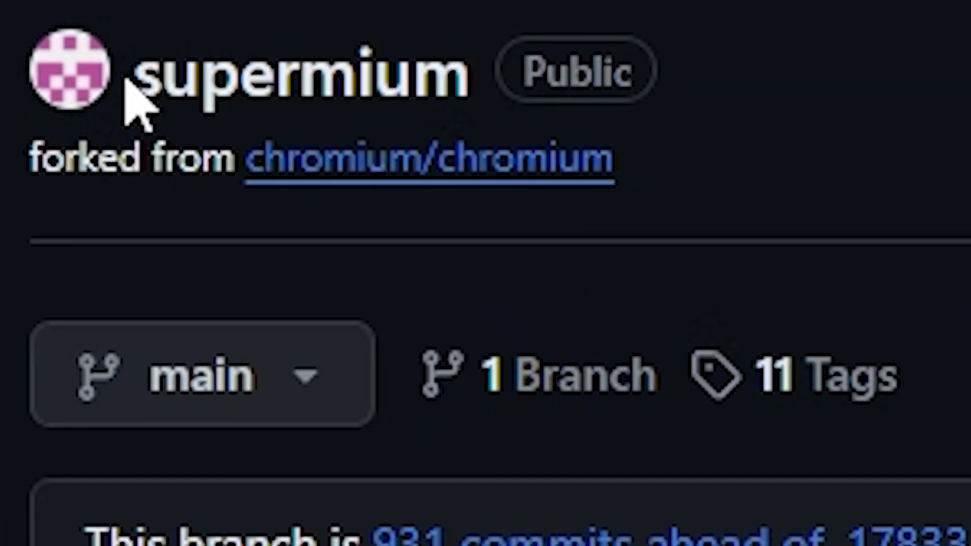
Step: Highlight the supermium repository name and its About description, then clear the highlights
drag(125, 81, 481, 91)
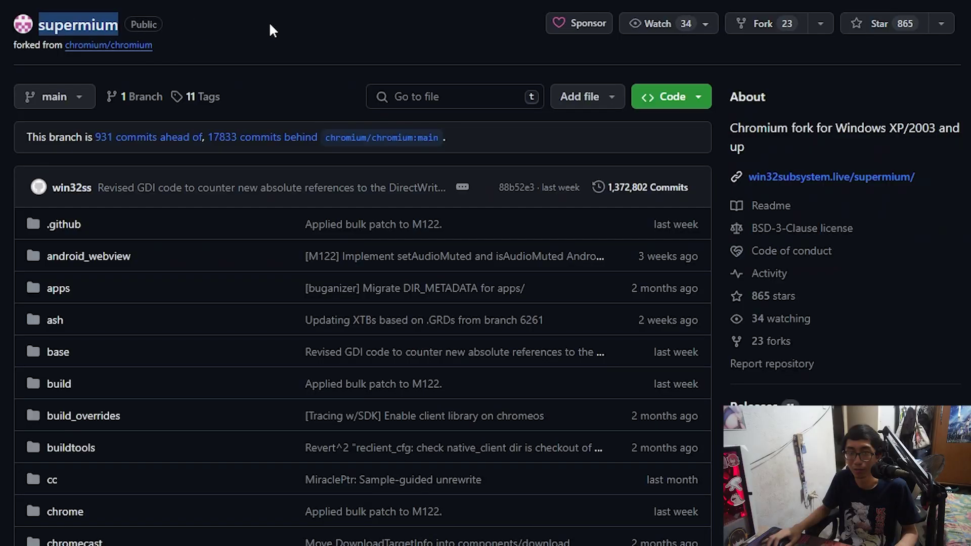
click(322, 31)
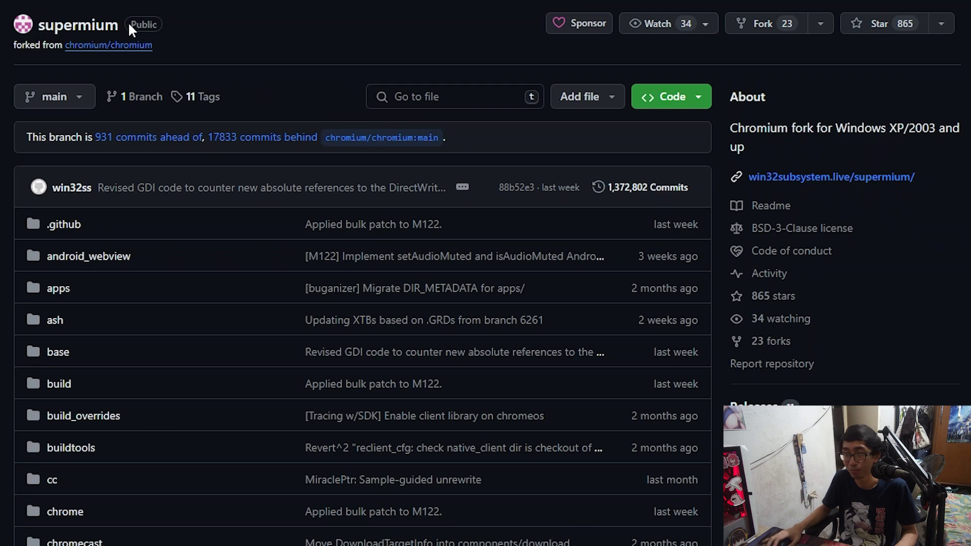
drag(730, 126, 838, 157)
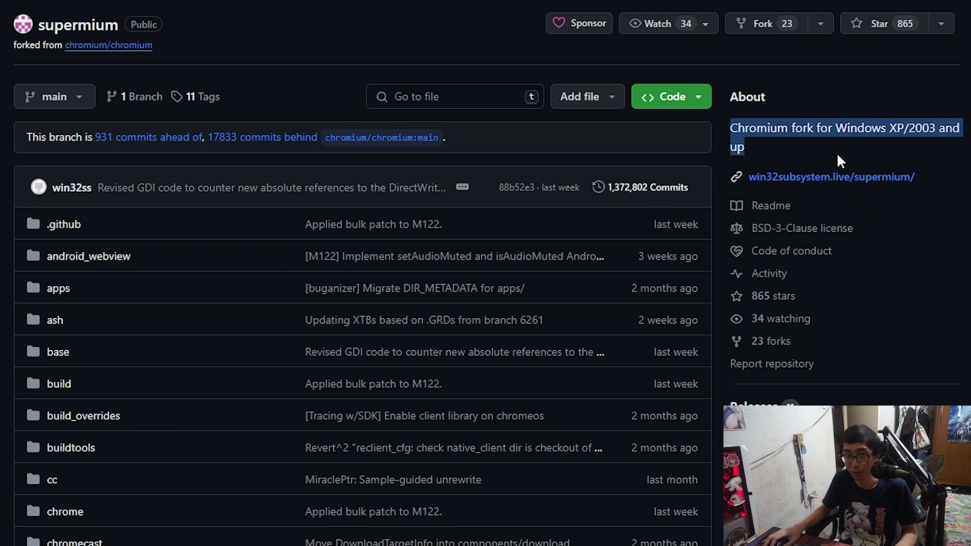
click(838, 156)
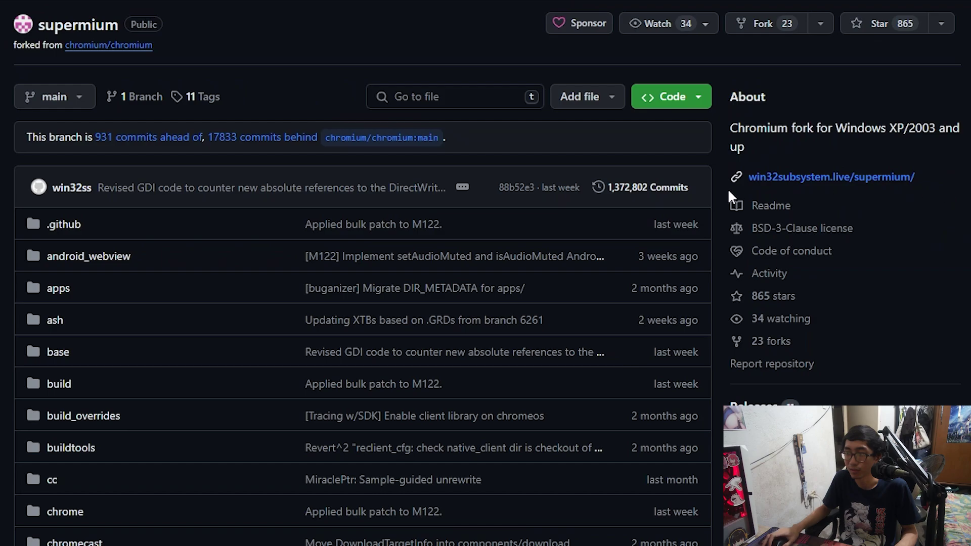
Step: Scroll the supermium repo page down to the Releases sidebar
scroll(730, 196, down, 7)
scroll(729, 193, down, 4)
scroll(729, 192, up, 12)
scroll(729, 191, down, 5)
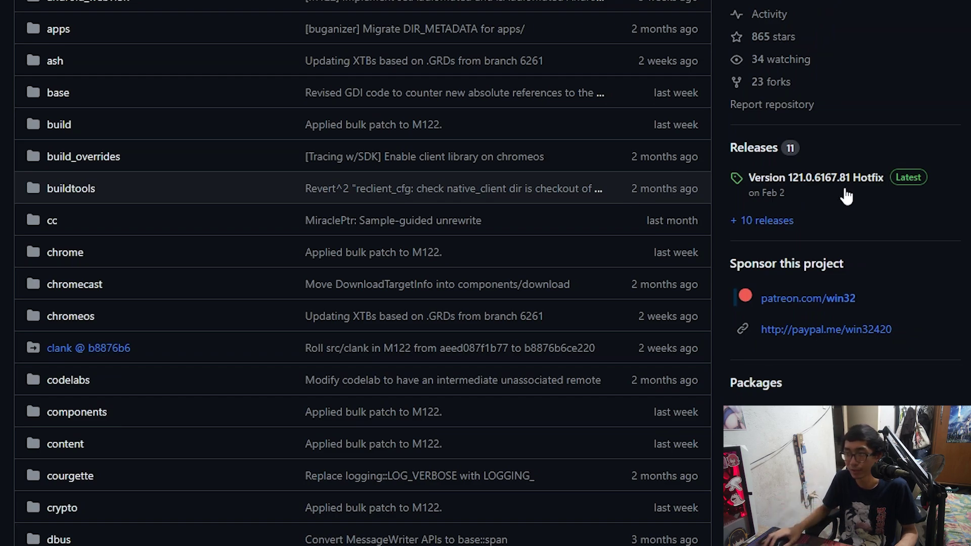
Step: Open the Version 121.0.6167.81 Hotfix release and scroll through its notes
click(781, 193)
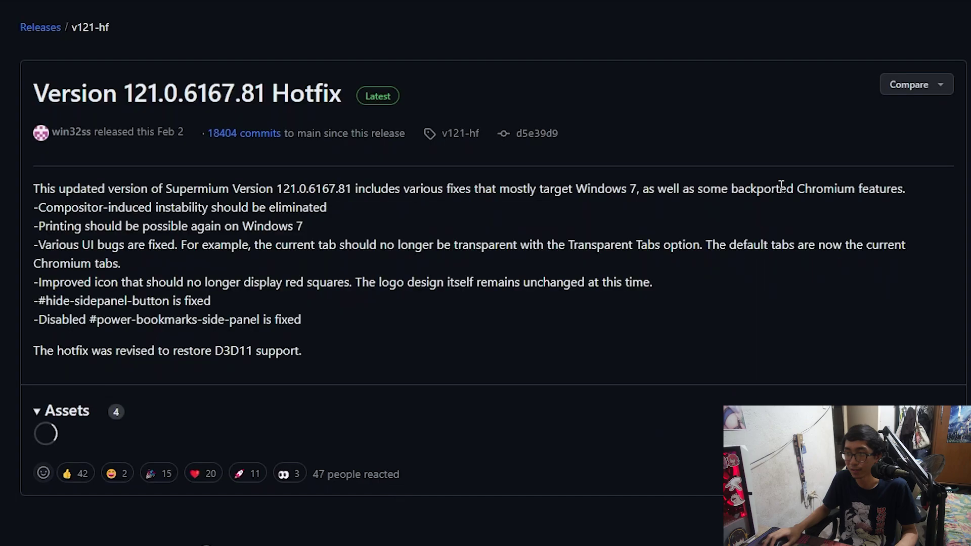
scroll(763, 193, down, 1)
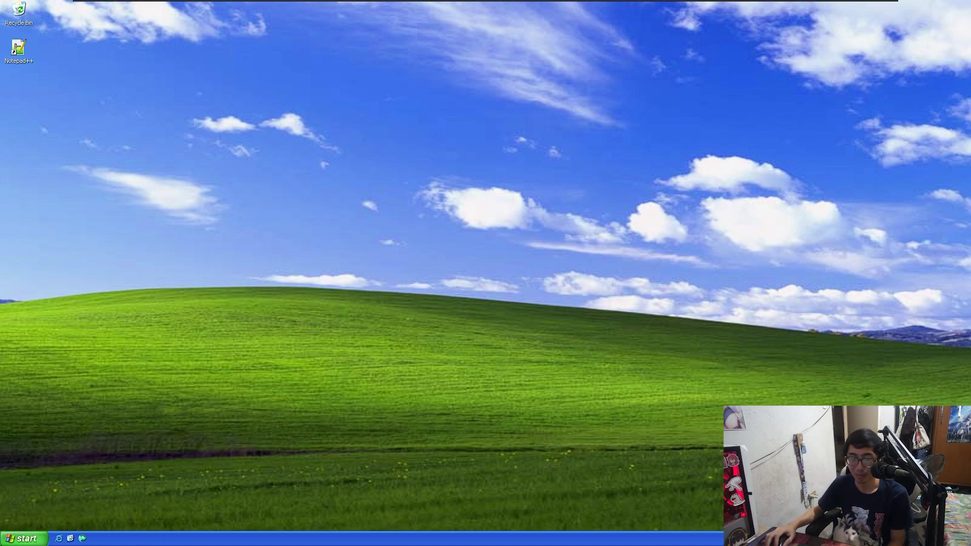
Step: Launch Supermium from the Start menu and move its window left
click(24, 539)
click(52, 262)
drag(584, 81, 472, 82)
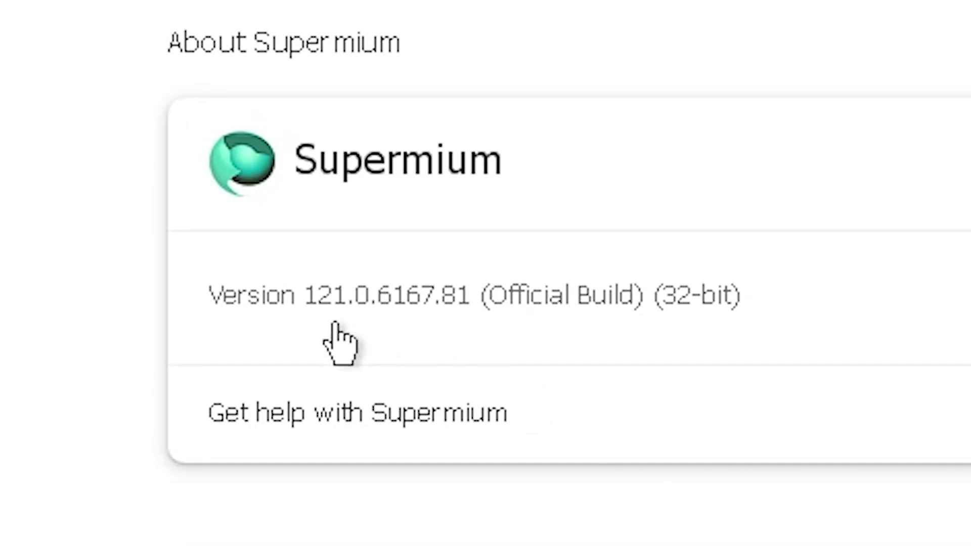
Step: Highlight the 121 version number and 32-bit label on the About Supermium page
double_click(326, 295)
click(740, 297)
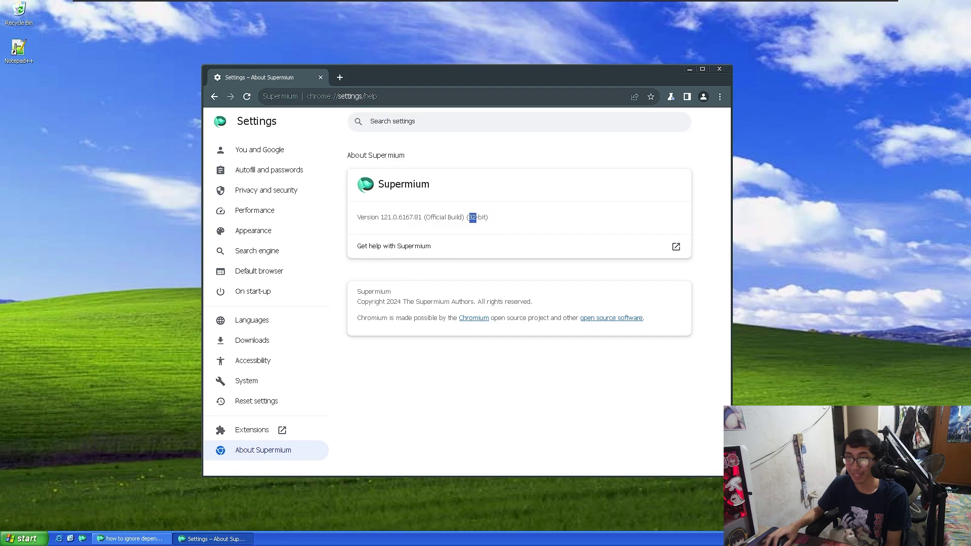
click(550, 219)
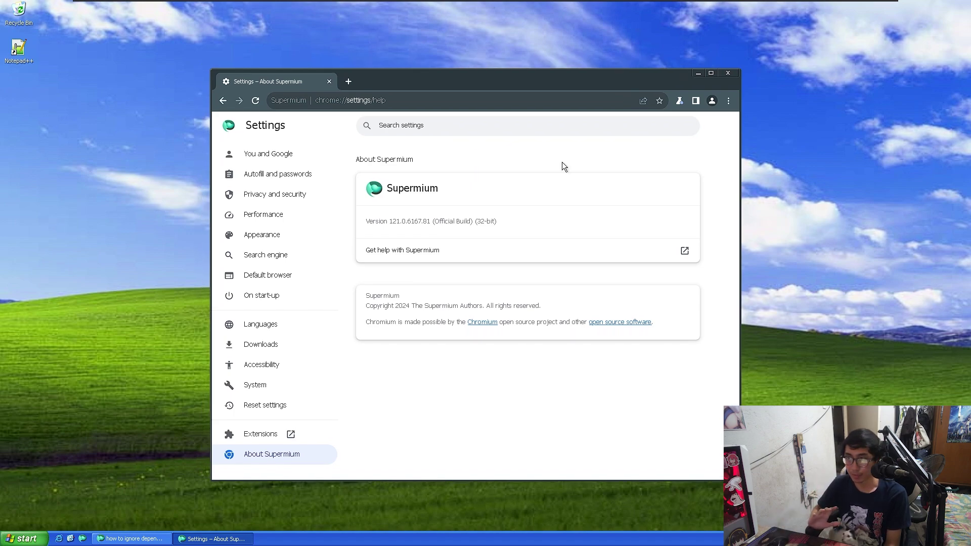
Step: Open a new tab and load youtube.com from its shortcut tile
click(347, 82)
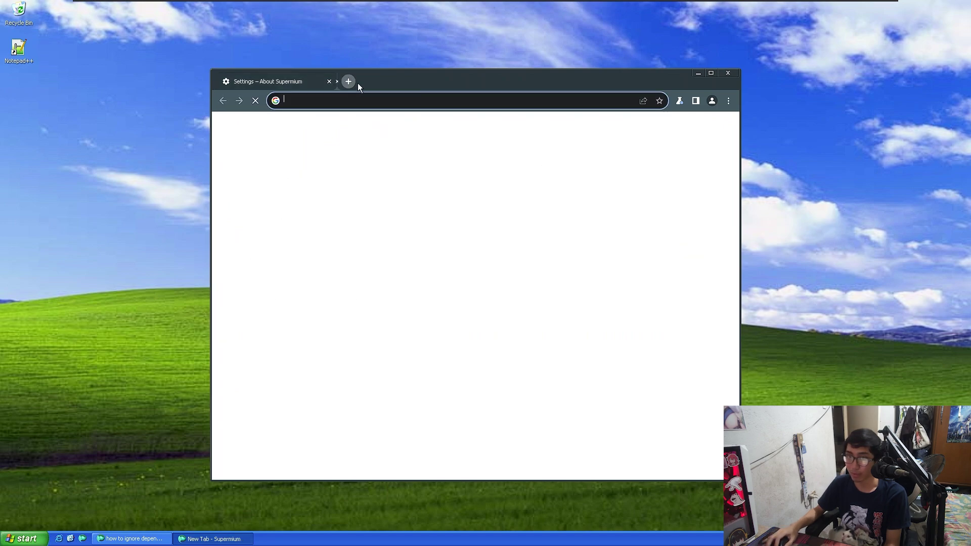
key(Down)
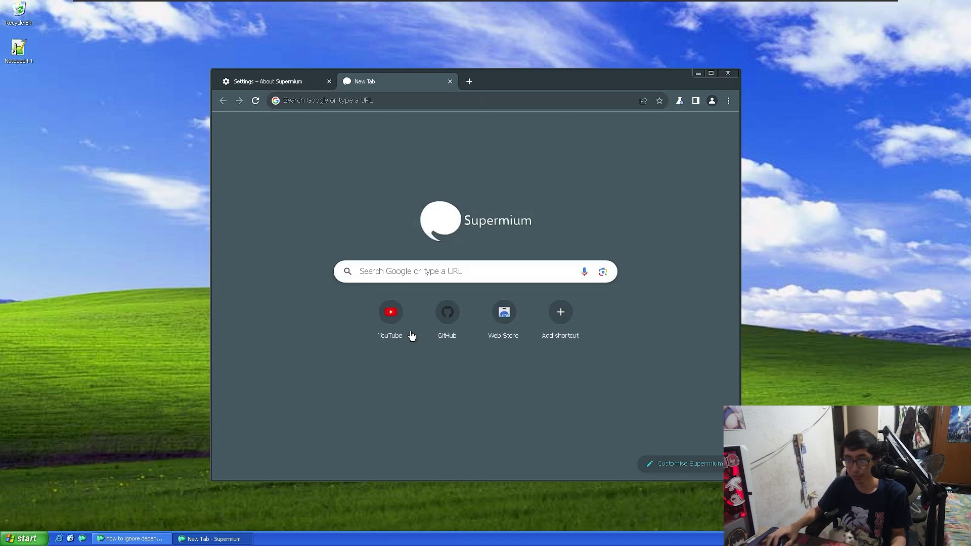
click(389, 318)
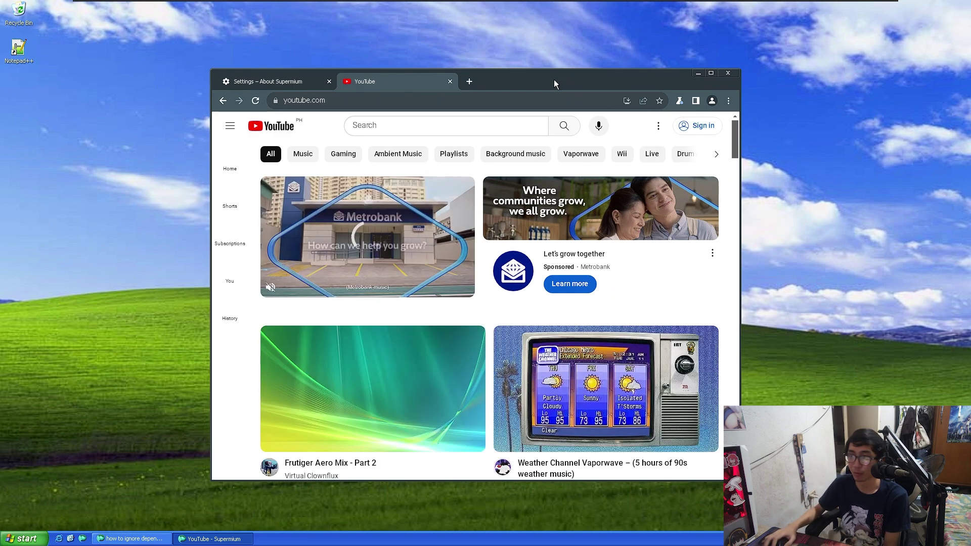
Step: Move the browser window up-left and resize it larger to show YouTube's full sidebar
drag(554, 80, 535, 55)
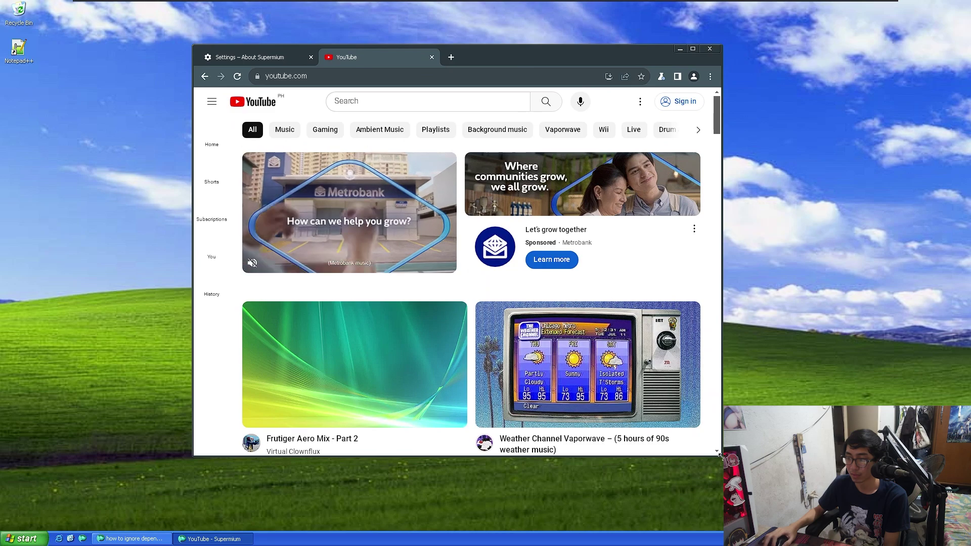
drag(723, 456, 870, 506)
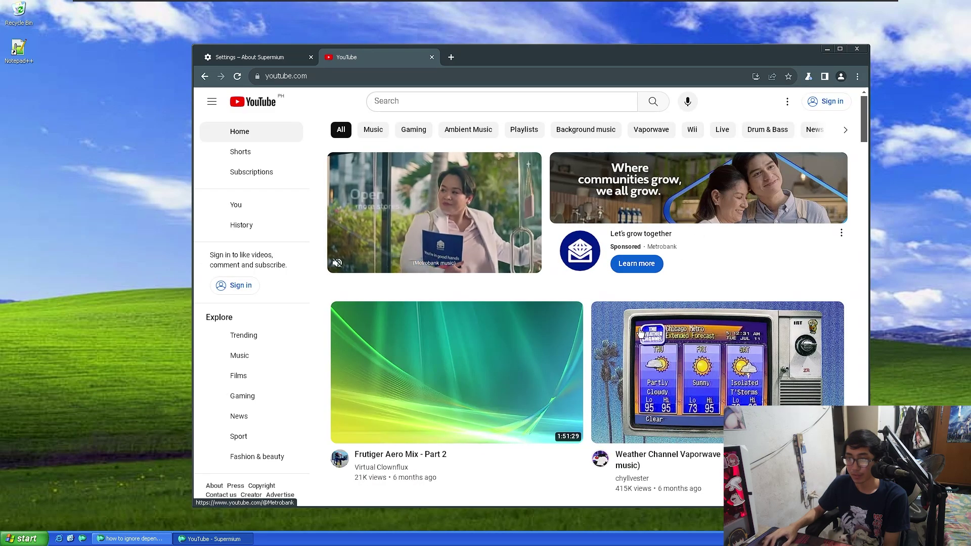
scroll(614, 370, down, 5)
scroll(614, 370, up, 4)
scroll(614, 368, down, 4)
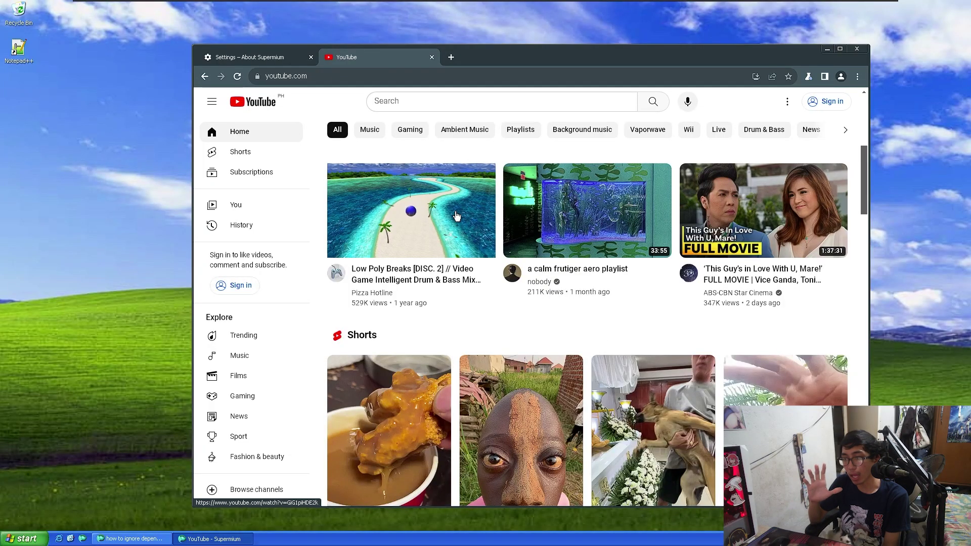
mouse_move(456, 216)
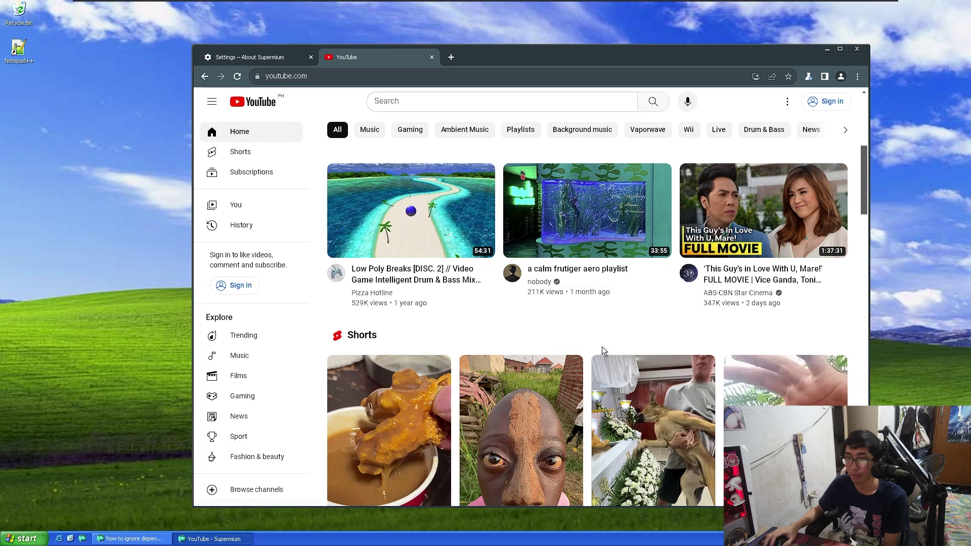
scroll(602, 347, down, 1)
scroll(602, 347, down, 7)
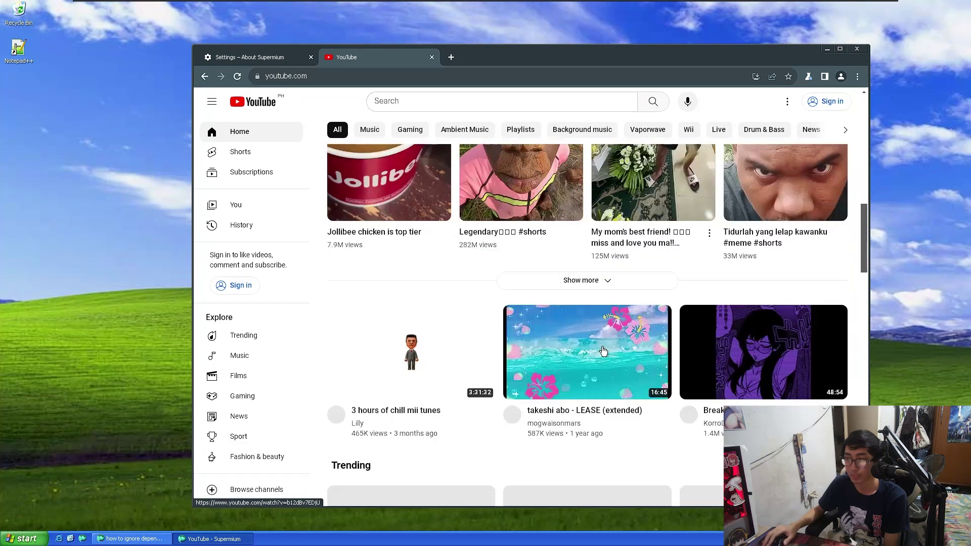
scroll(604, 351, down, 3)
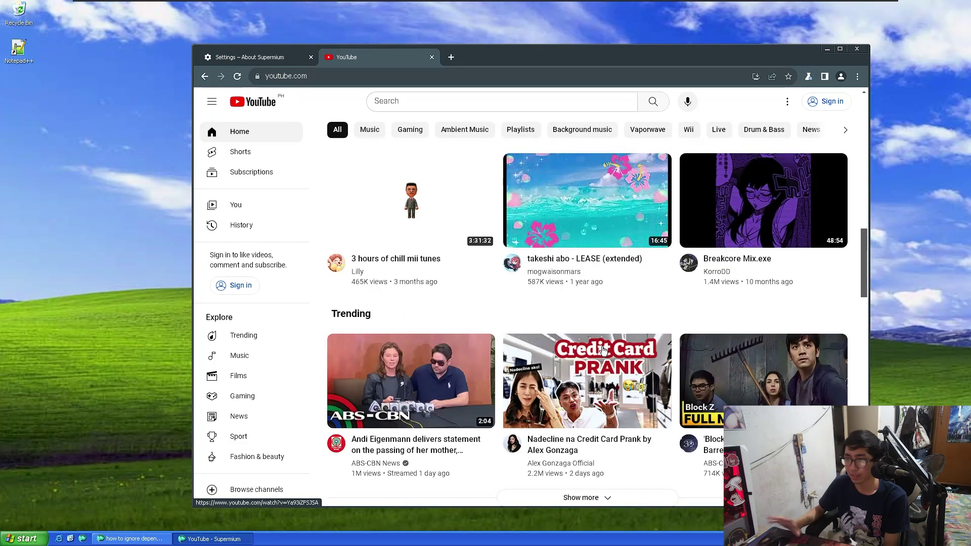
scroll(585, 259, up, 10)
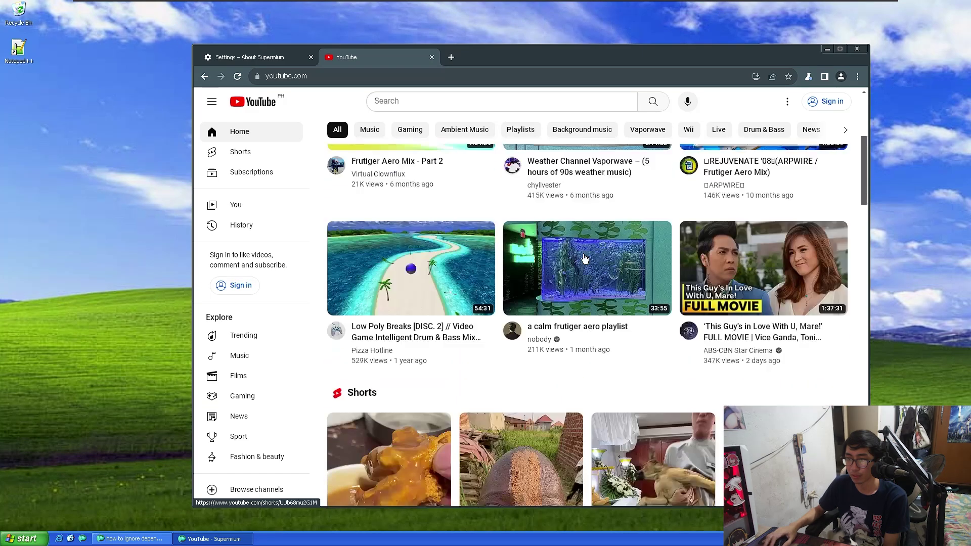
scroll(584, 259, down, 9)
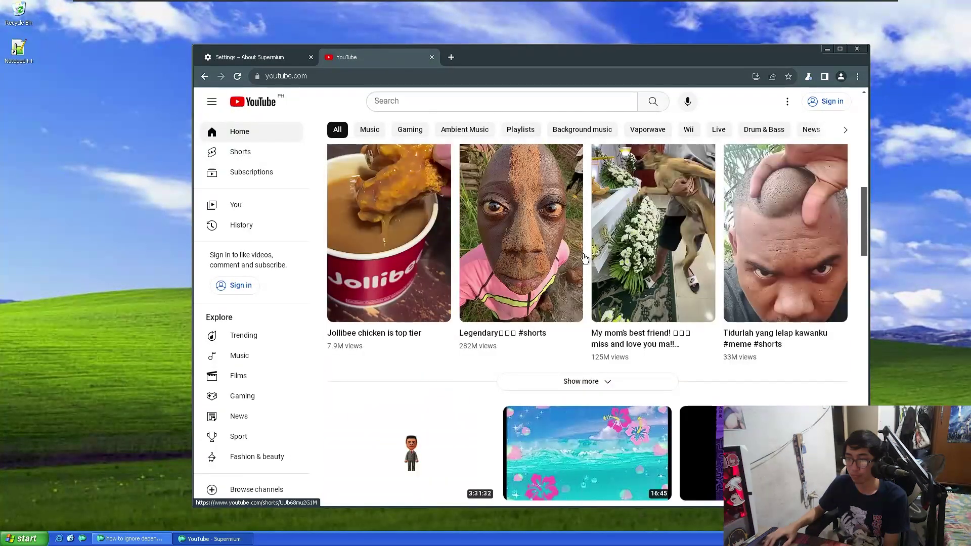
scroll(586, 258, up, 10)
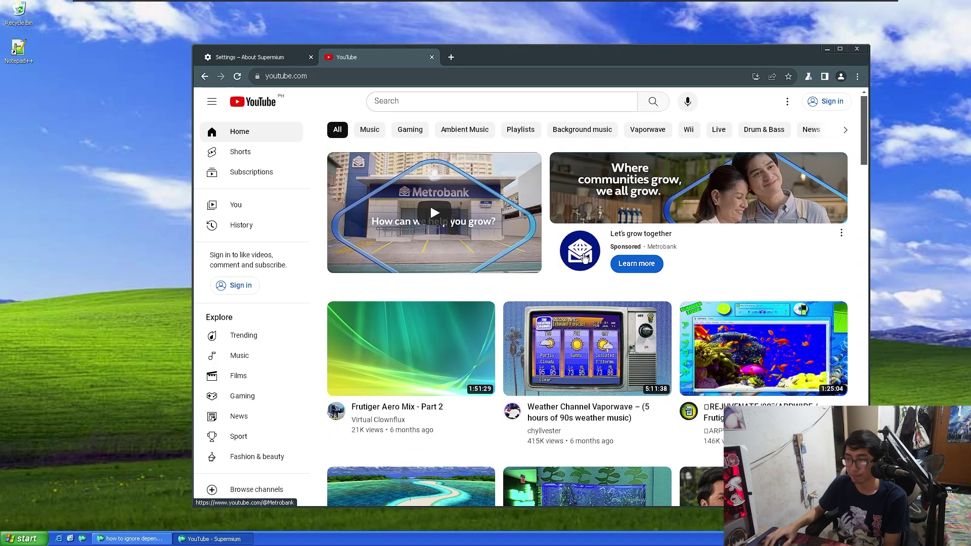
scroll(585, 258, down, 15)
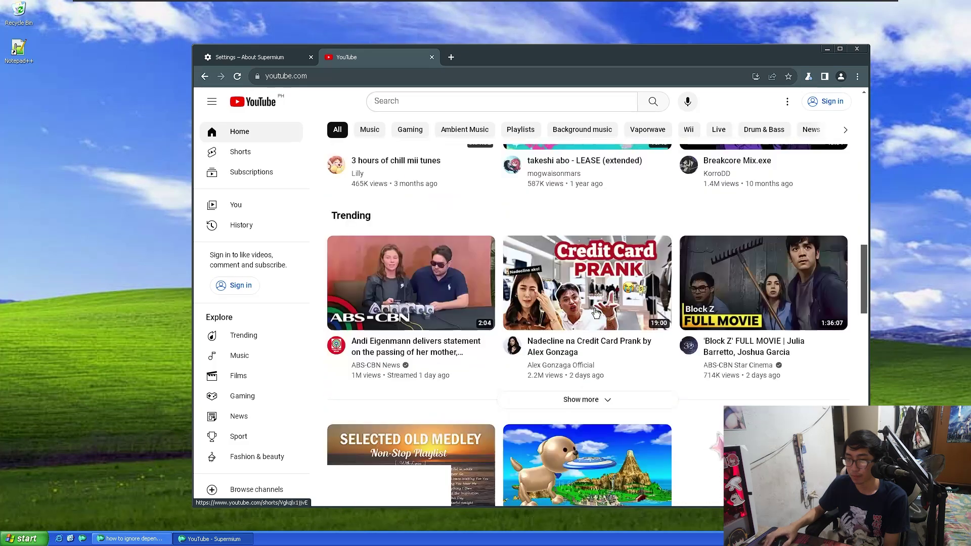
scroll(595, 311, down, 9)
scroll(595, 311, up, 3)
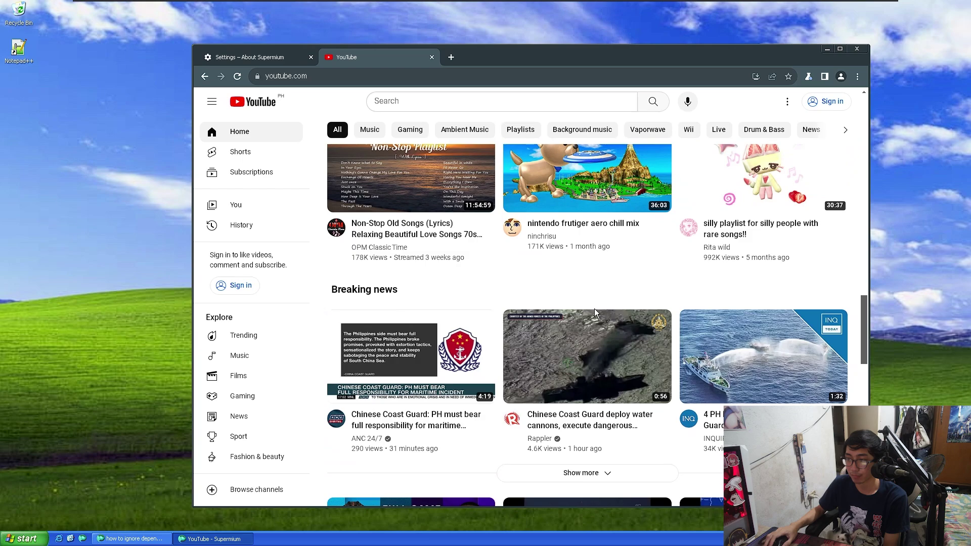
scroll(593, 308, down, 1)
scroll(594, 308, down, 2)
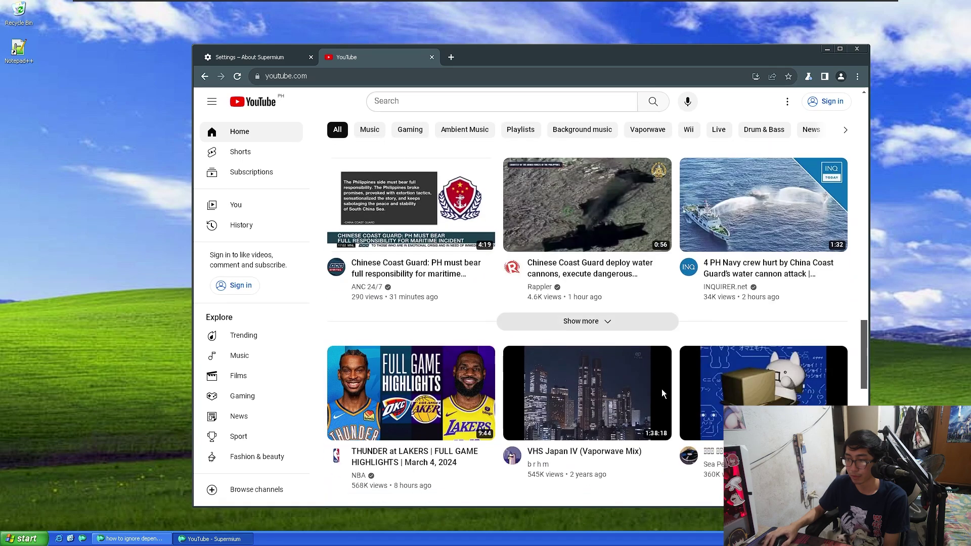
Step: Play the INQUIRER Navy water cannon video and set its quality to 720p
click(768, 236)
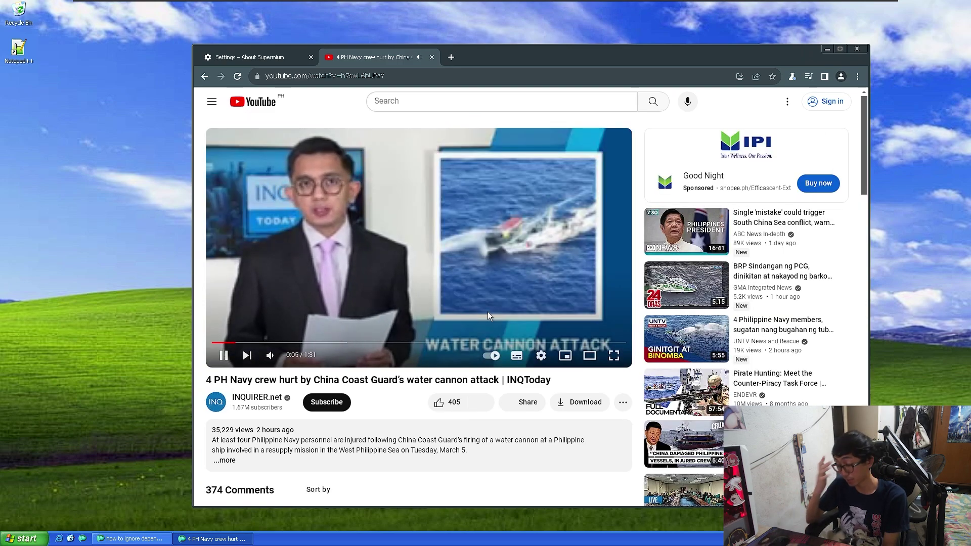
click(541, 354)
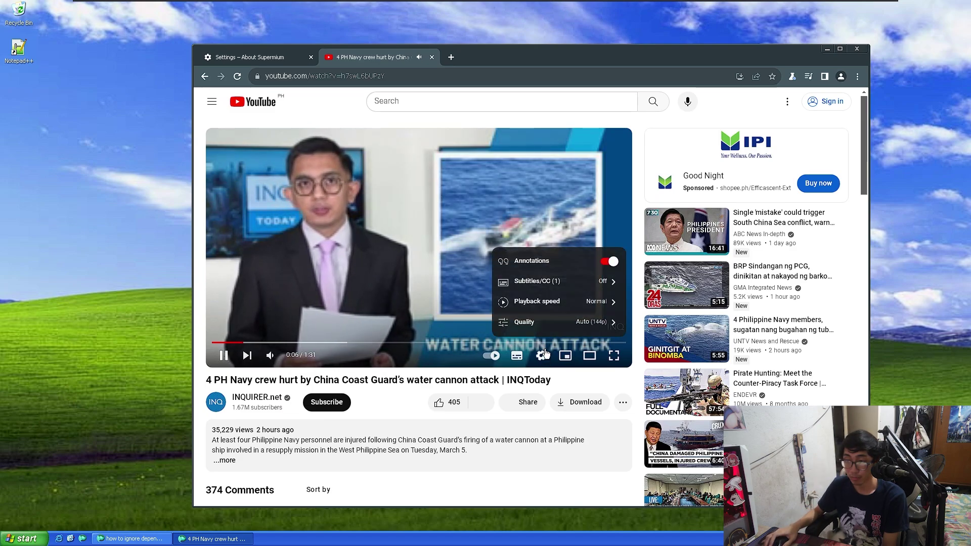
click(551, 322)
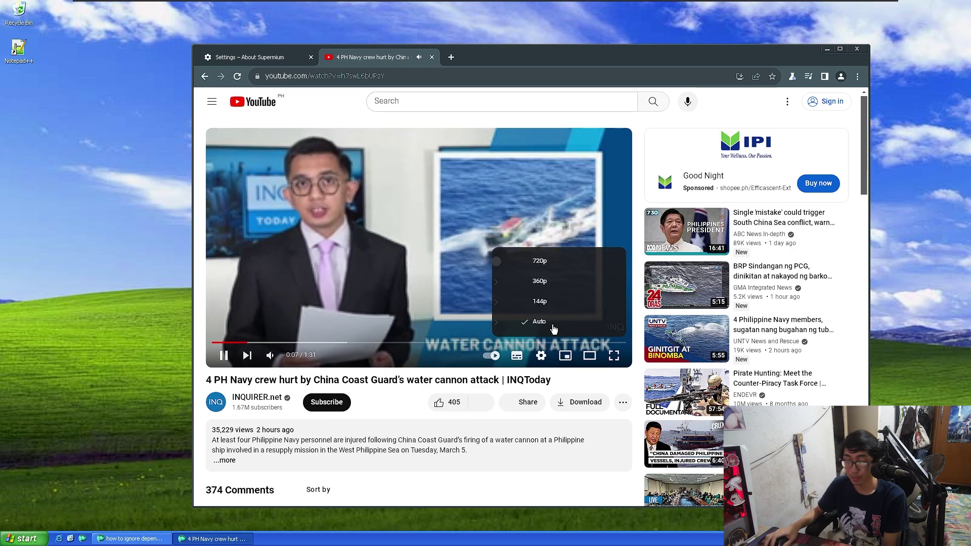
click(550, 267)
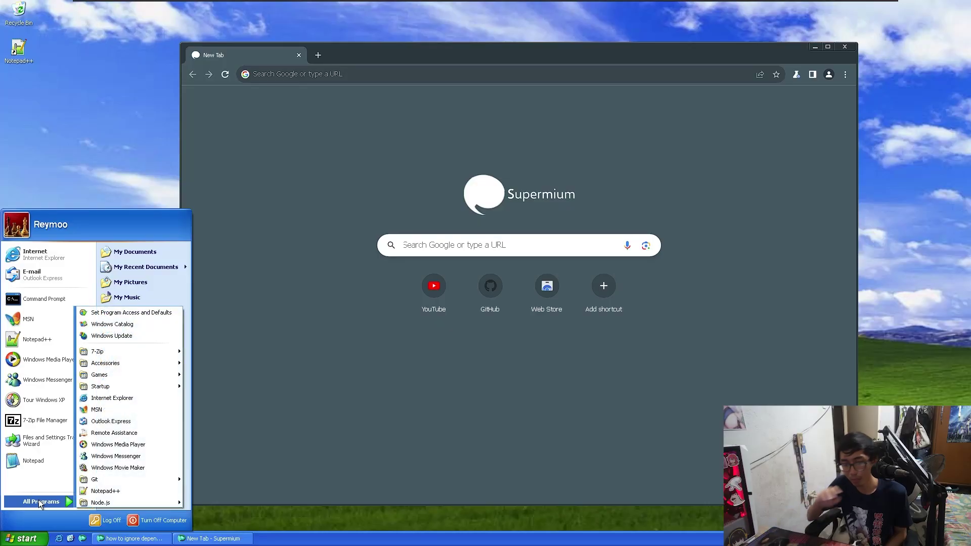
Step: Launch the Node.js command prompt, centre it to check Node.js 5.12.0, then close it
mouse_move(131, 504)
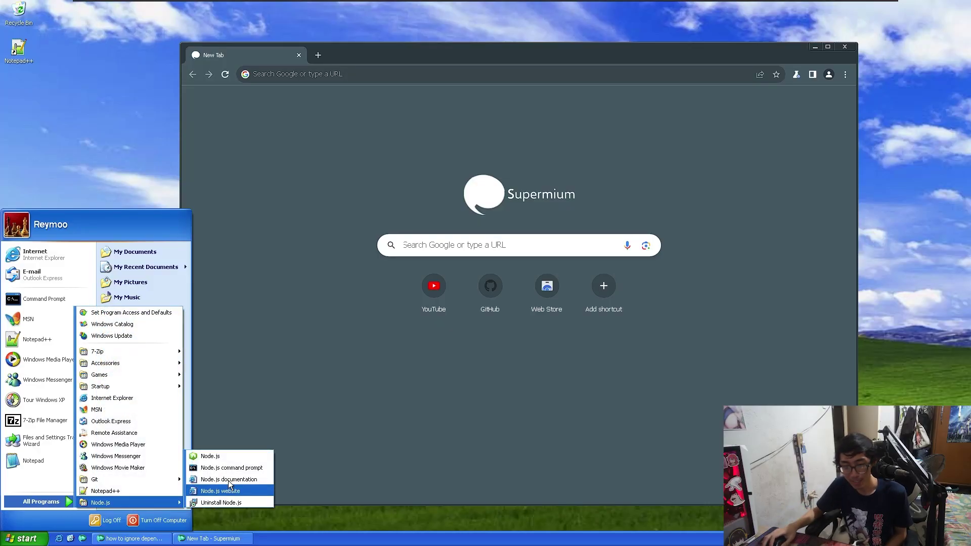
click(216, 468)
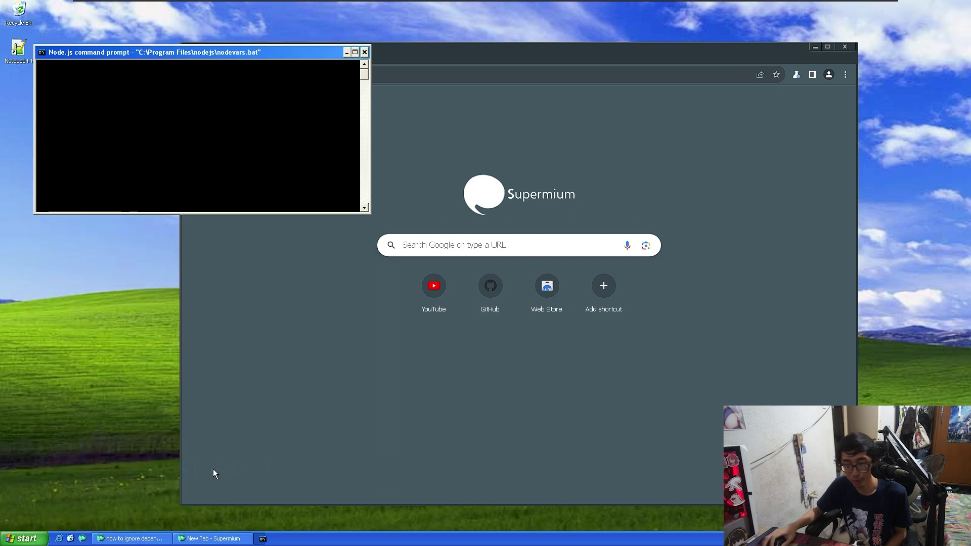
drag(247, 54, 529, 272)
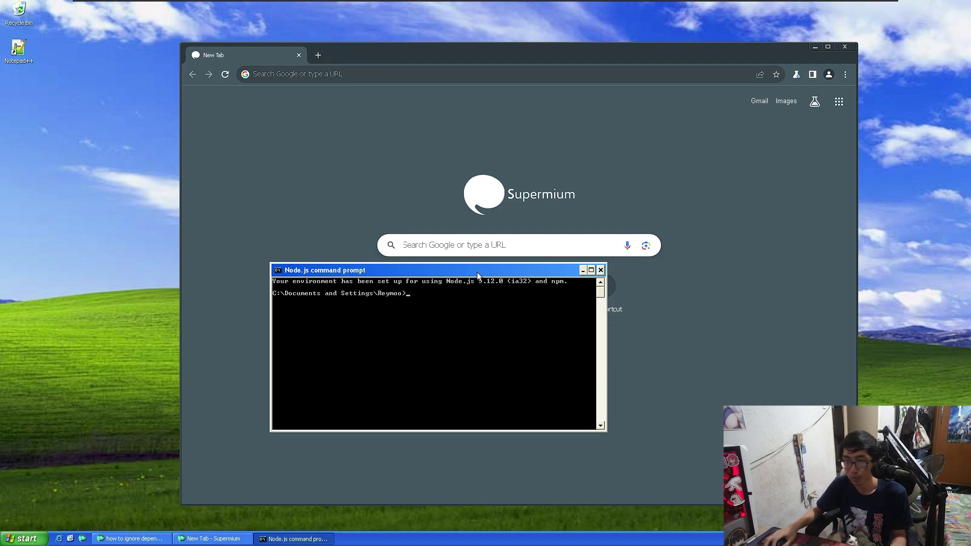
drag(478, 274, 437, 231)
click(560, 226)
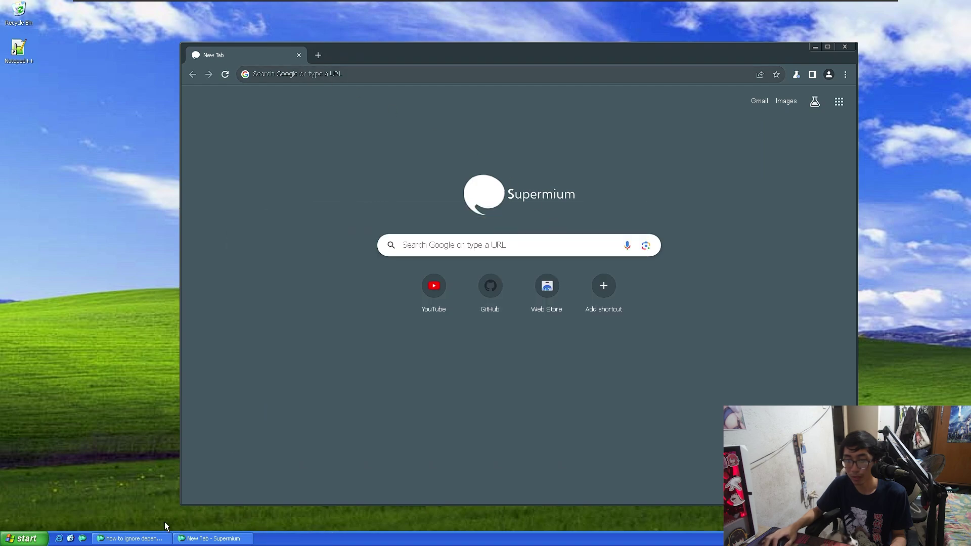
Step: Bring the browser forward and scroll through the dependency-conflict search results
click(153, 534)
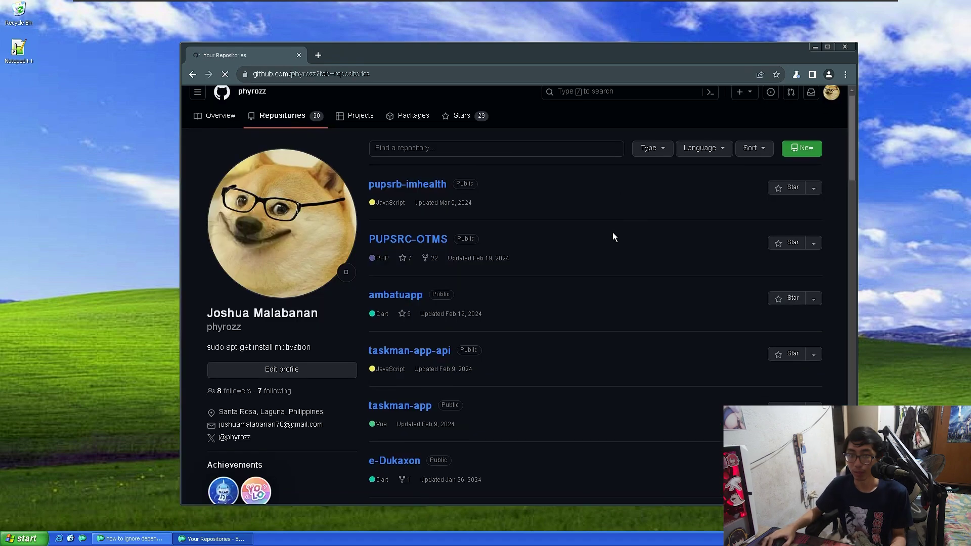
scroll(615, 237, down, 6)
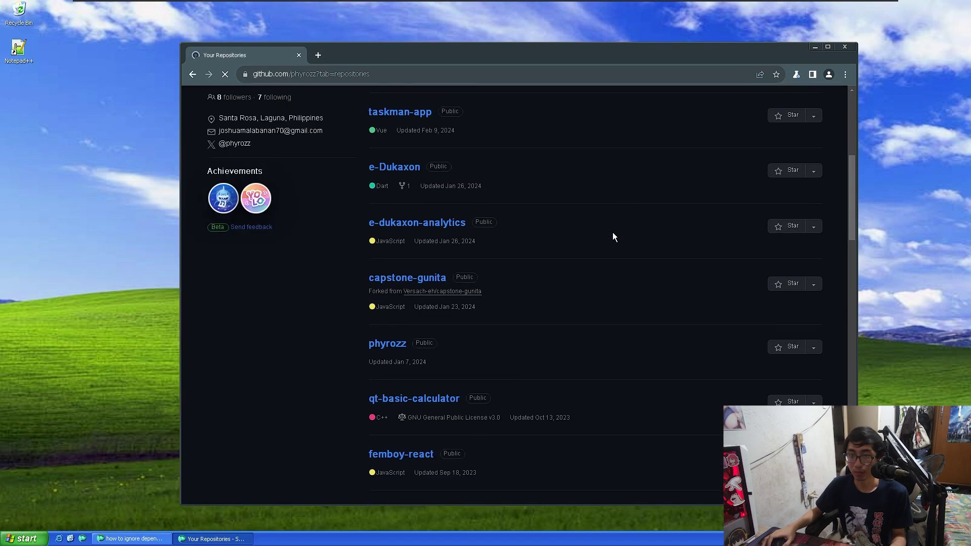
scroll(614, 238, up, 2)
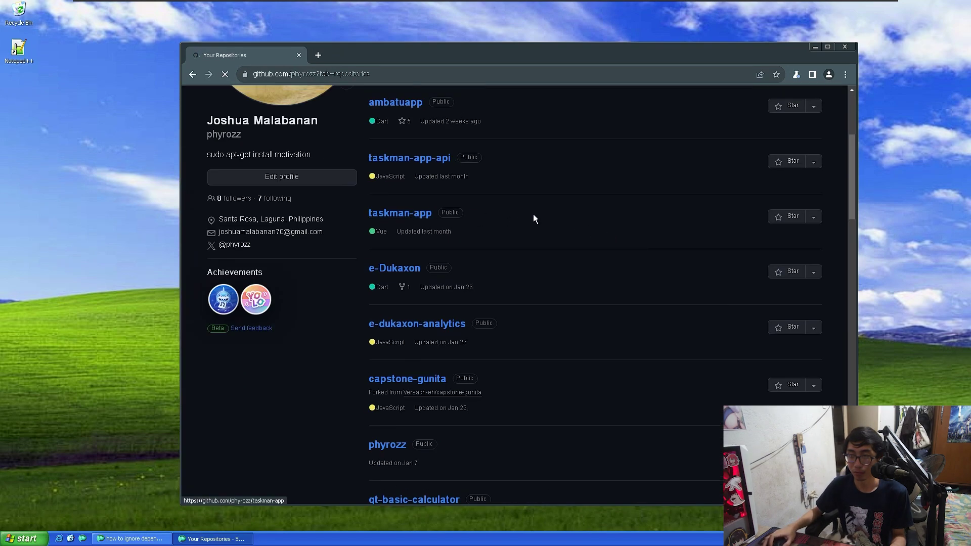
scroll(533, 214, up, 2)
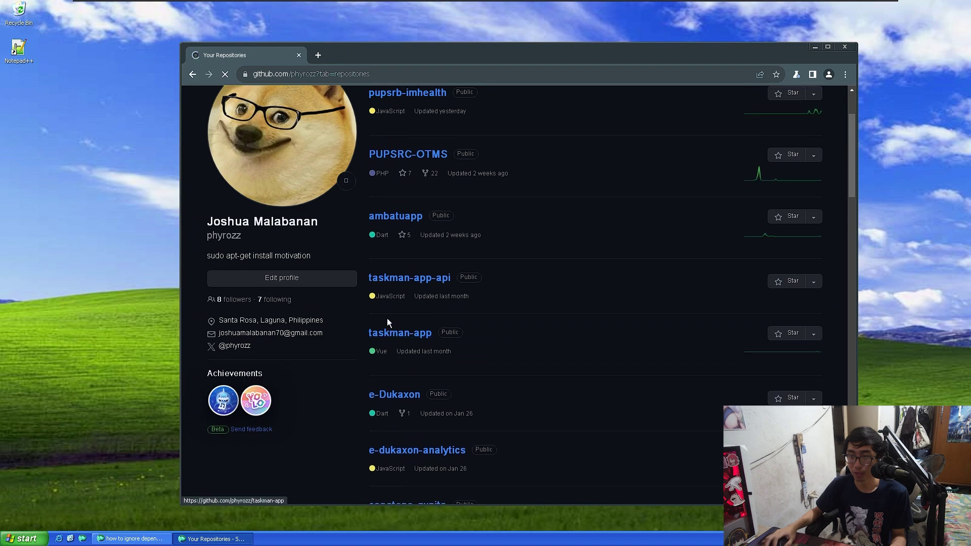
scroll(387, 323, down, 1)
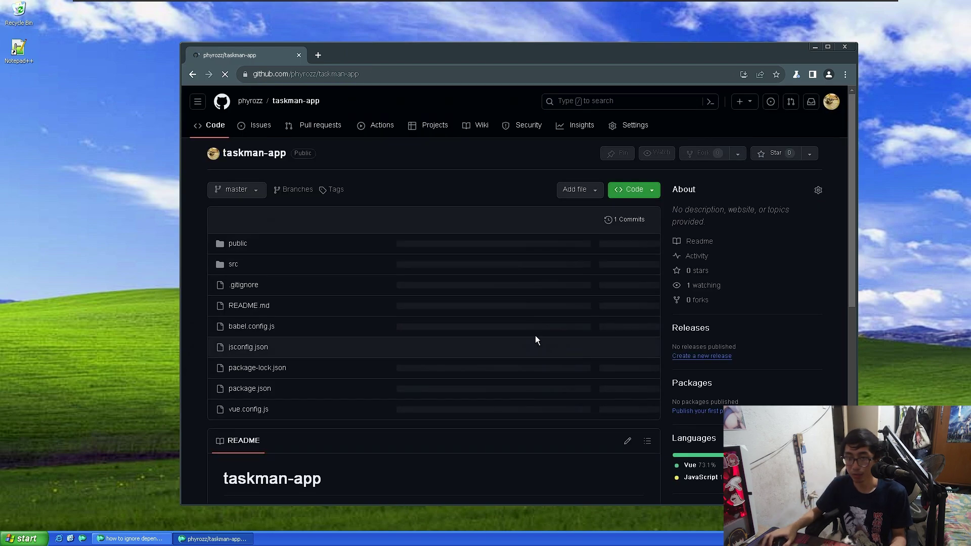
Step: Copy taskman-app's HTTPS clone URL from the Code button's menu
click(651, 190)
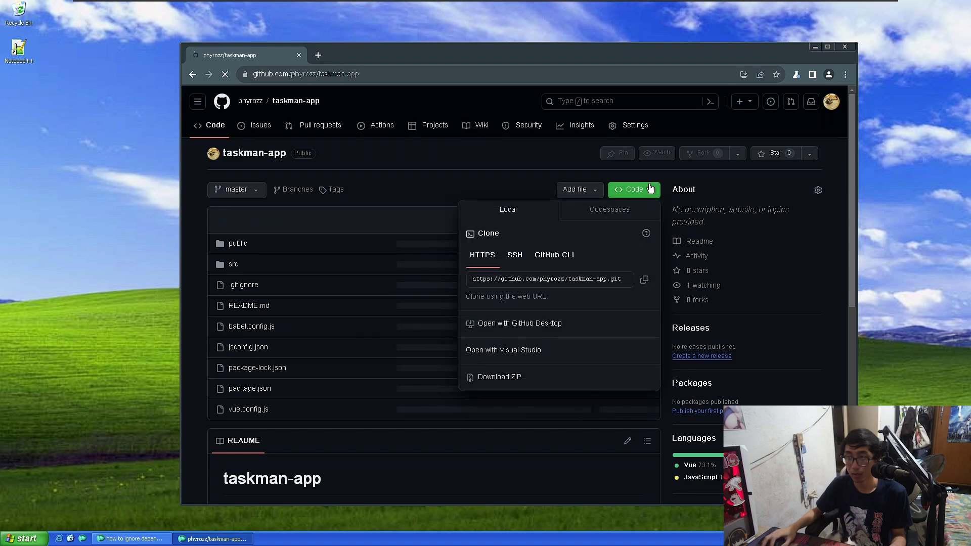
click(644, 280)
click(478, 171)
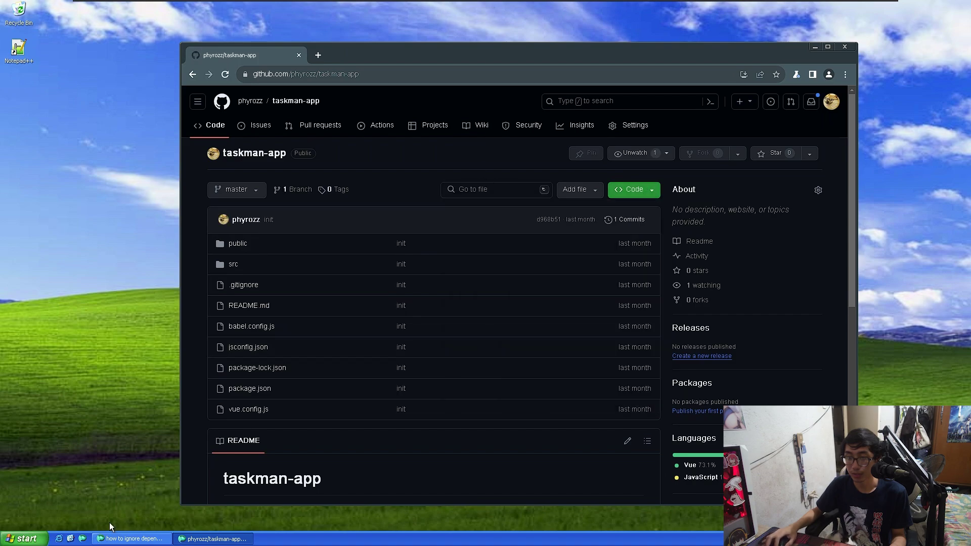
click(25, 539)
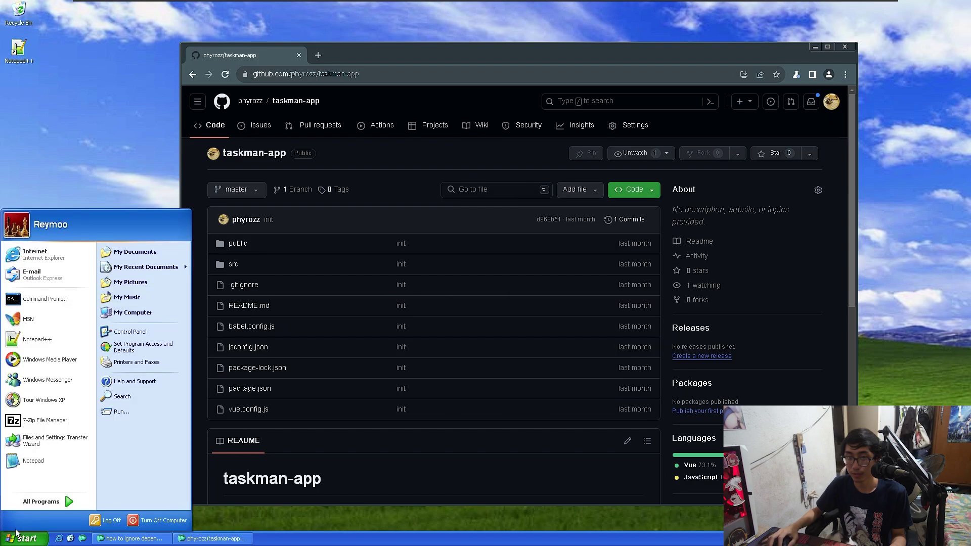
Step: Run npm install for taskman-app in Command Prompt; it fails with an Unsupported URL Type error
click(44, 298)
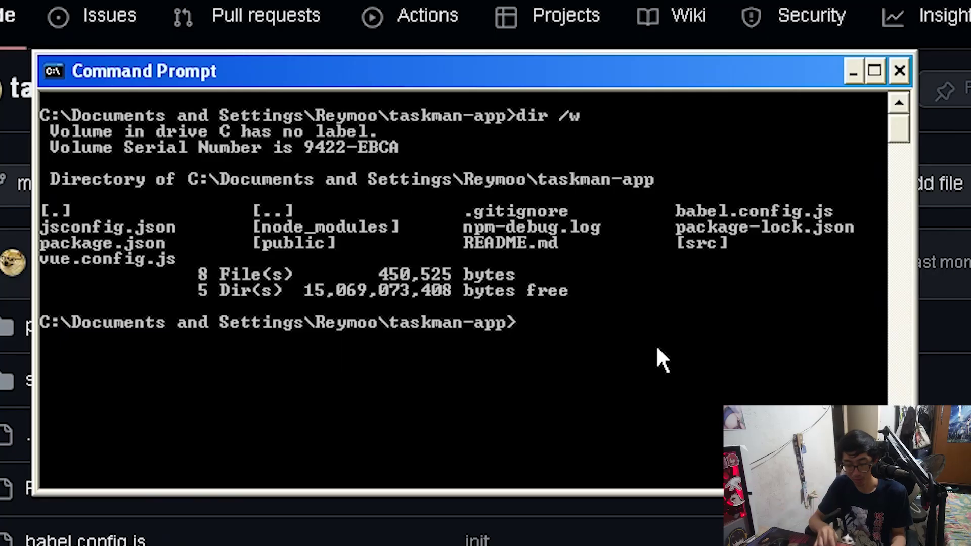
text(npm install)
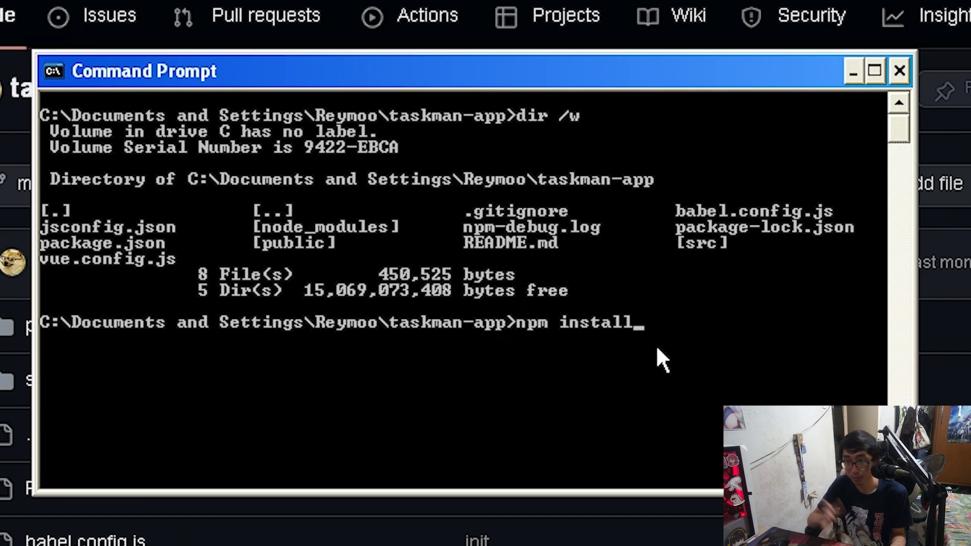
key(Return)
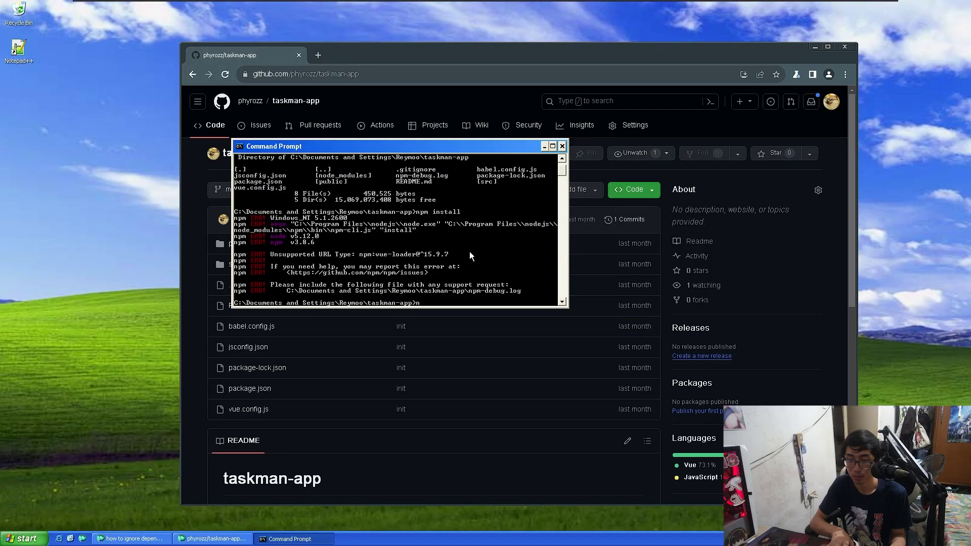
Step: Run npm run dev, which fails with 'missing script: dev'
text(run dev)
key(Return)
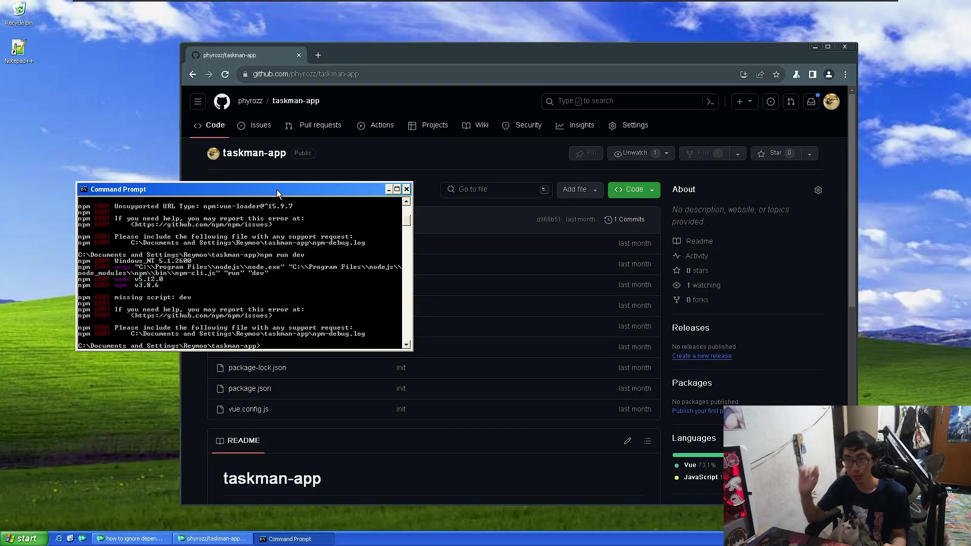
Step: Return to the GitHub repositories list and scroll through it
click(206, 129)
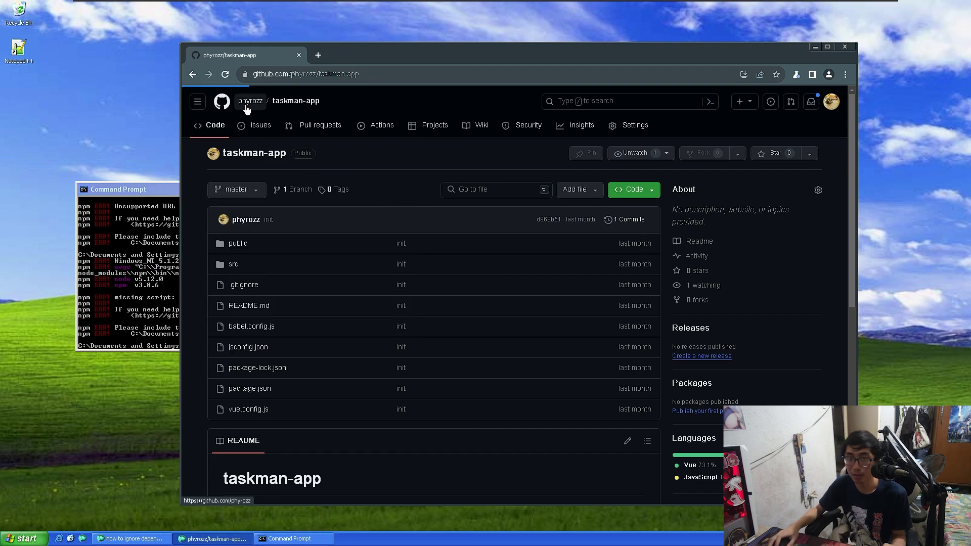
click(196, 74)
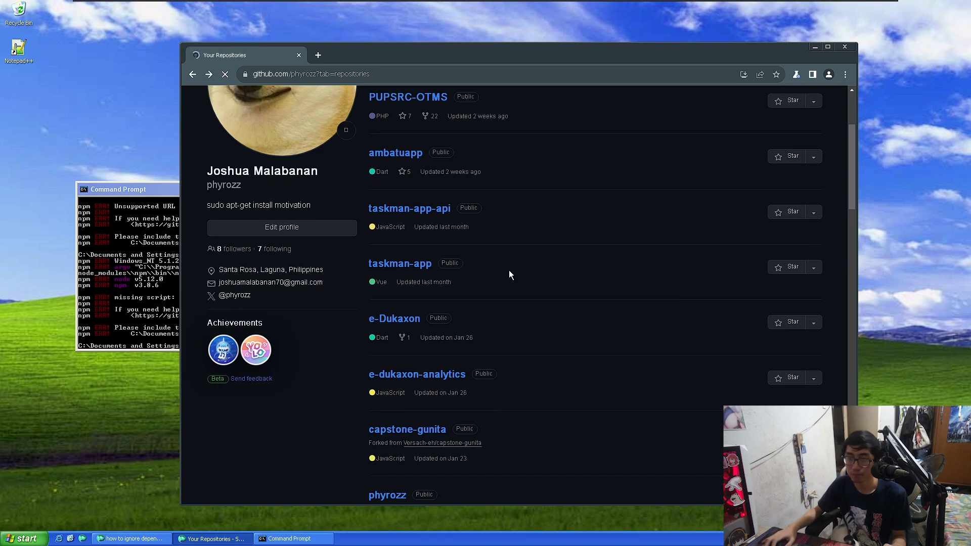
scroll(521, 280, down, 3)
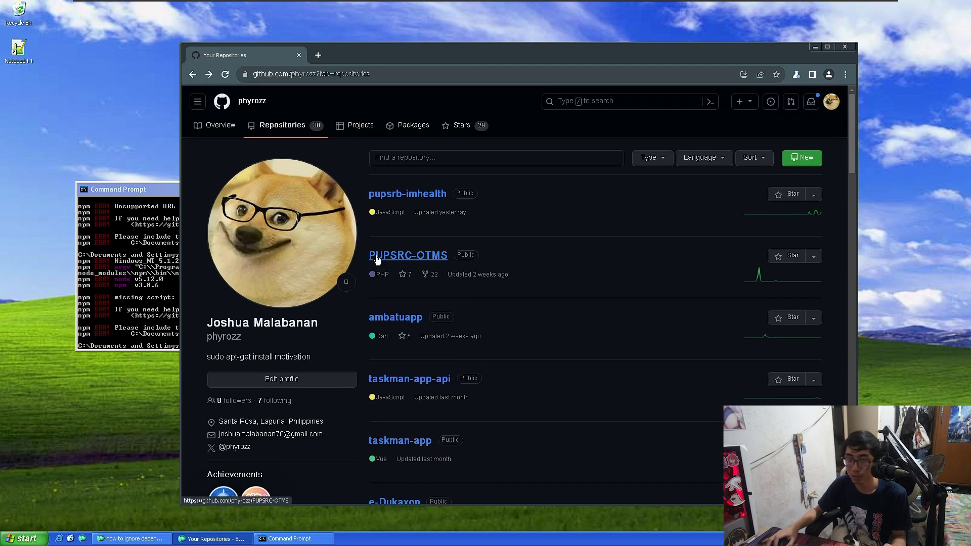
scroll(377, 259, down, 9)
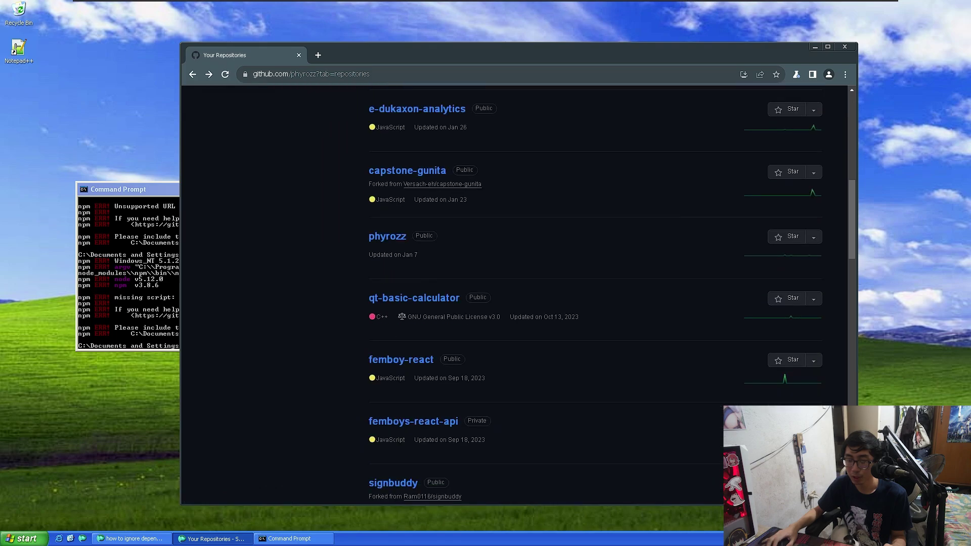
scroll(377, 259, up, 10)
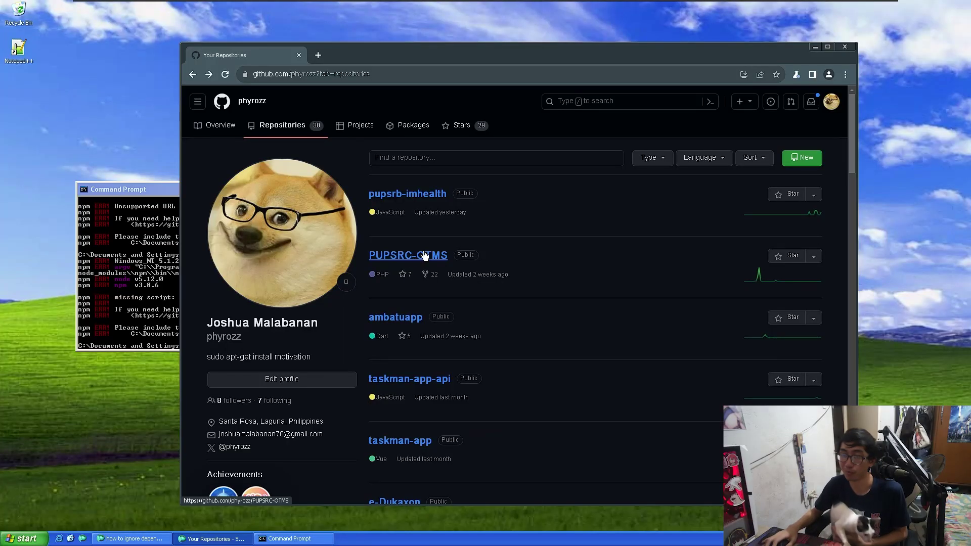
Step: Open the PUPSRC-OTMS repository, look over its page, then minimize the window
click(429, 255)
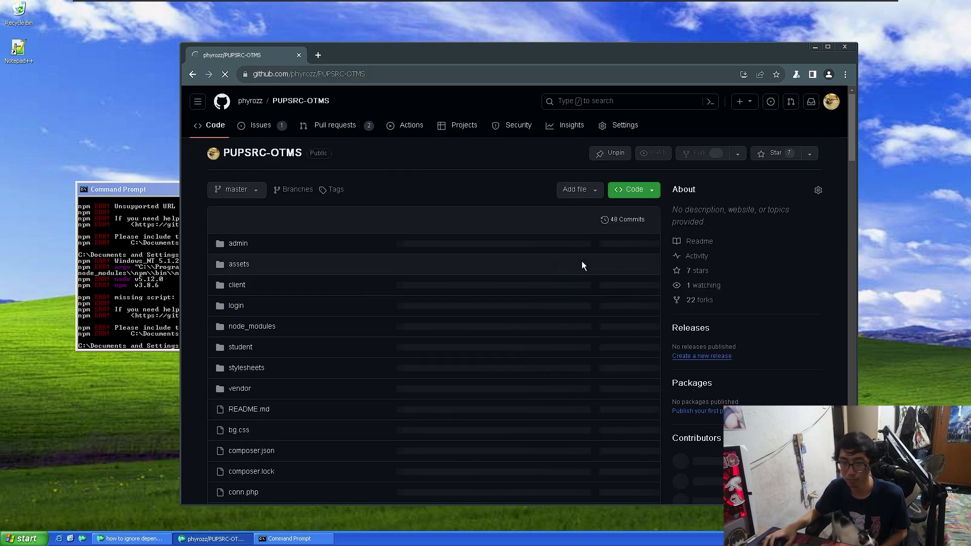
scroll(582, 261, down, 9)
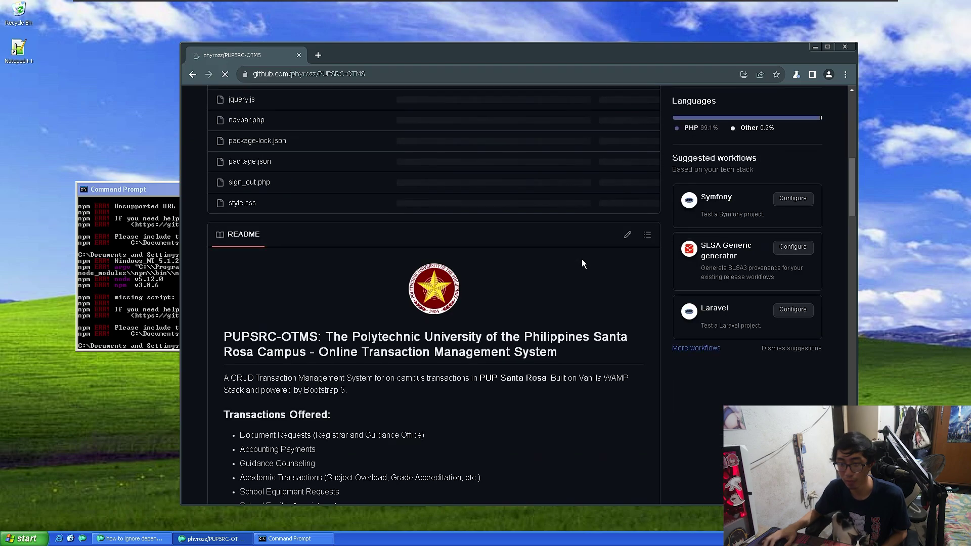
scroll(582, 259, down, 8)
scroll(582, 255, up, 8)
scroll(582, 260, up, 8)
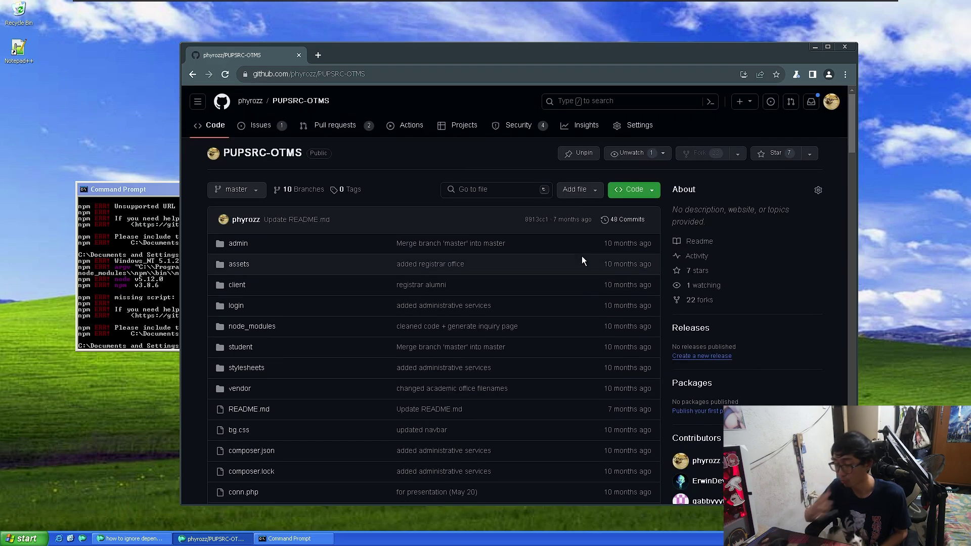
scroll(582, 256, down, 10)
scroll(499, 257, up, 5)
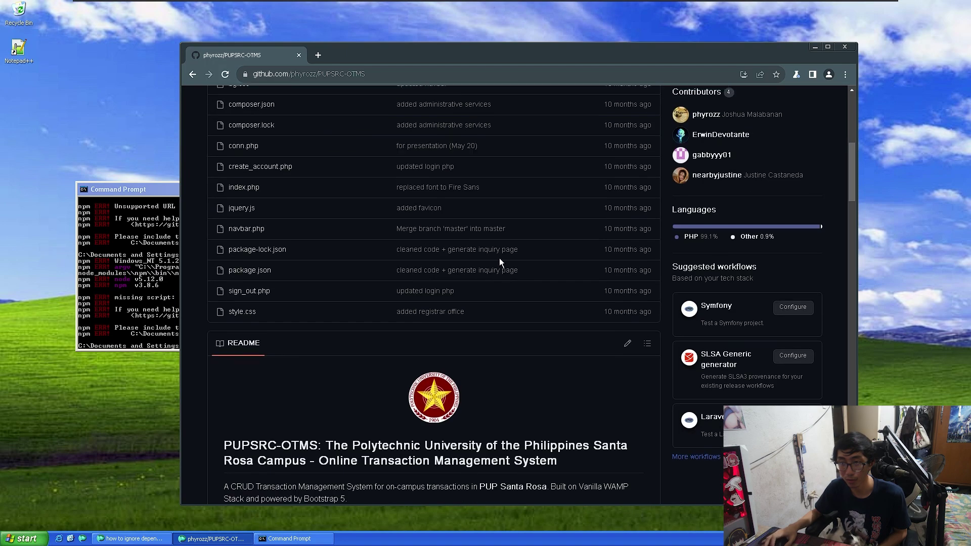
scroll(499, 258, up, 6)
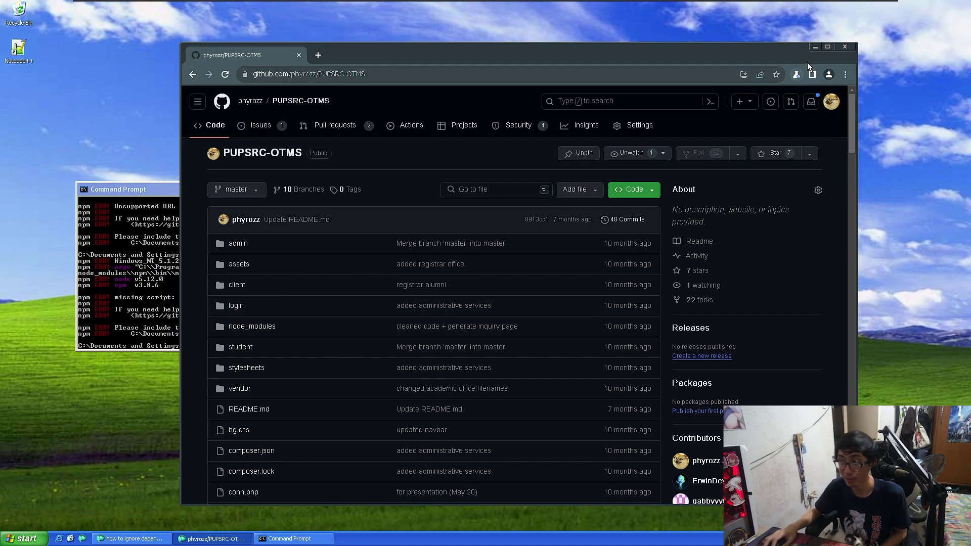
click(815, 47)
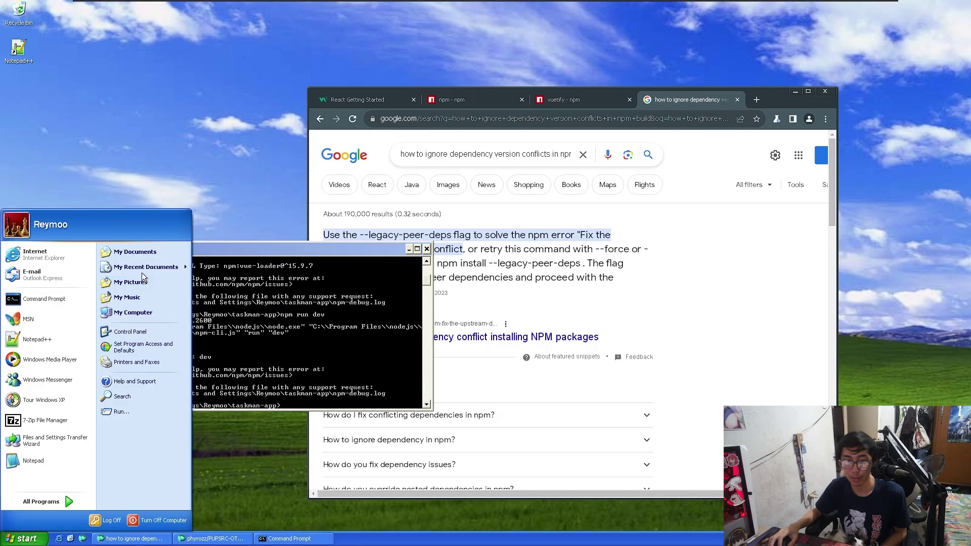
Step: Browse from My Documents into C:\Documents and Settings and the user profile, then back out to My Computer
click(135, 252)
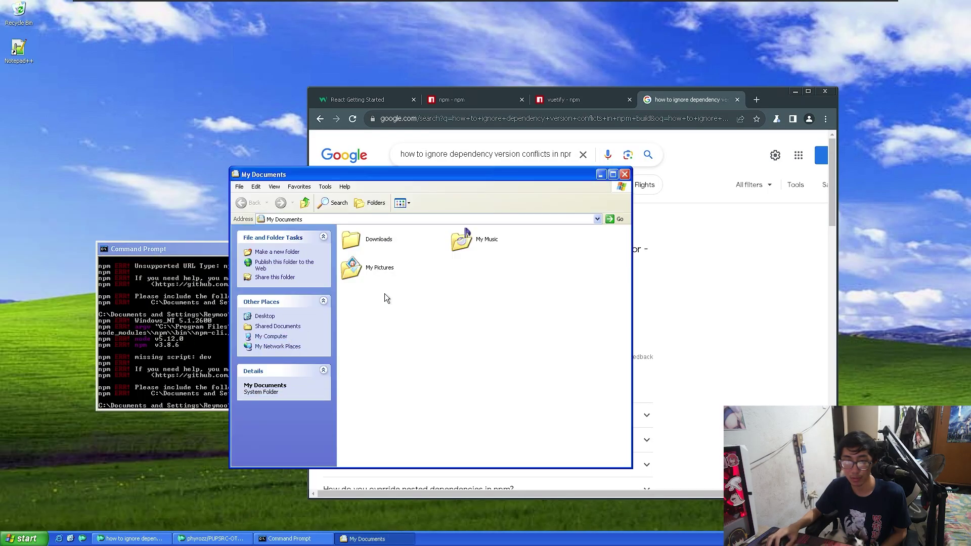
double_click(394, 303)
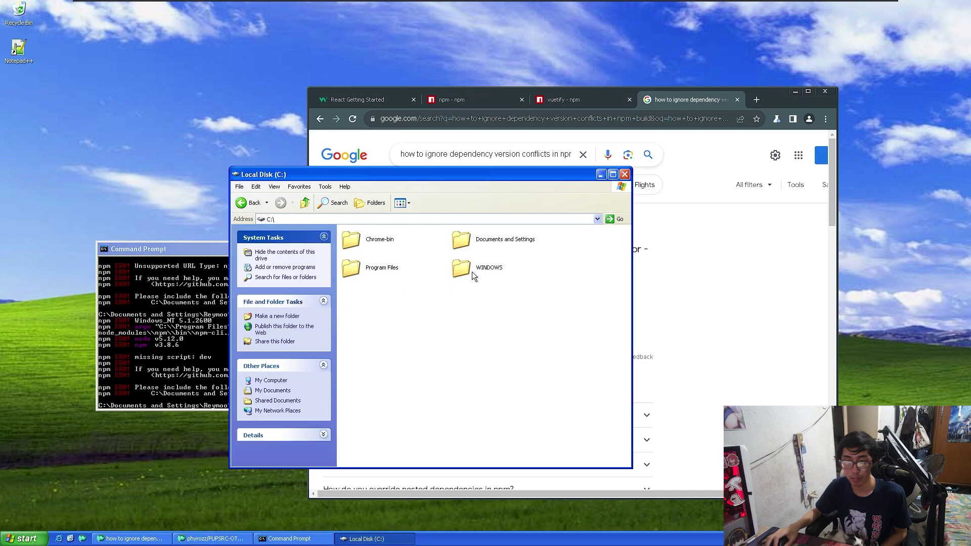
double_click(479, 243)
double_click(374, 267)
scroll(548, 355, down, 1)
click(252, 210)
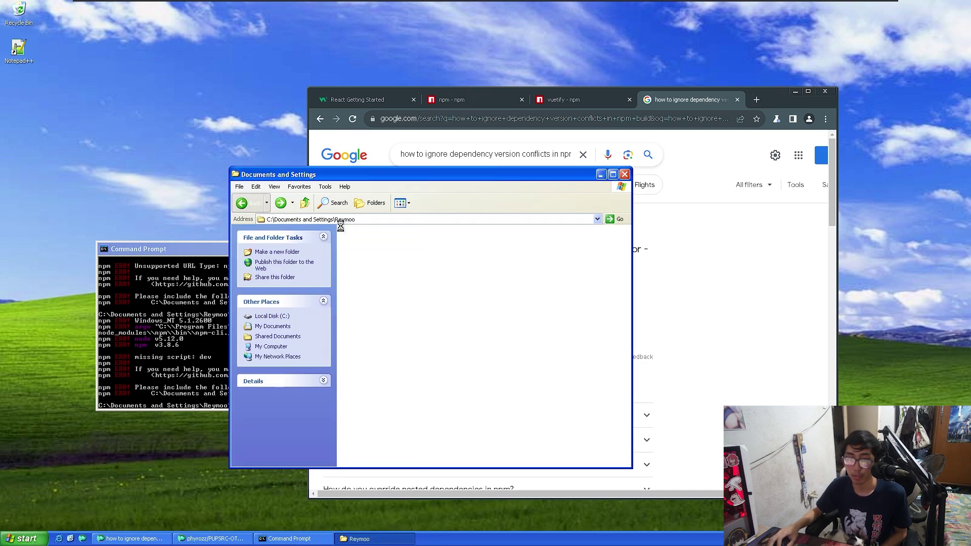
click(252, 209)
click(379, 240)
click(252, 202)
Step: Open My Documents > Downloads, select the htdocs archive, and check the command prompt
double_click(508, 257)
double_click(378, 240)
click(466, 242)
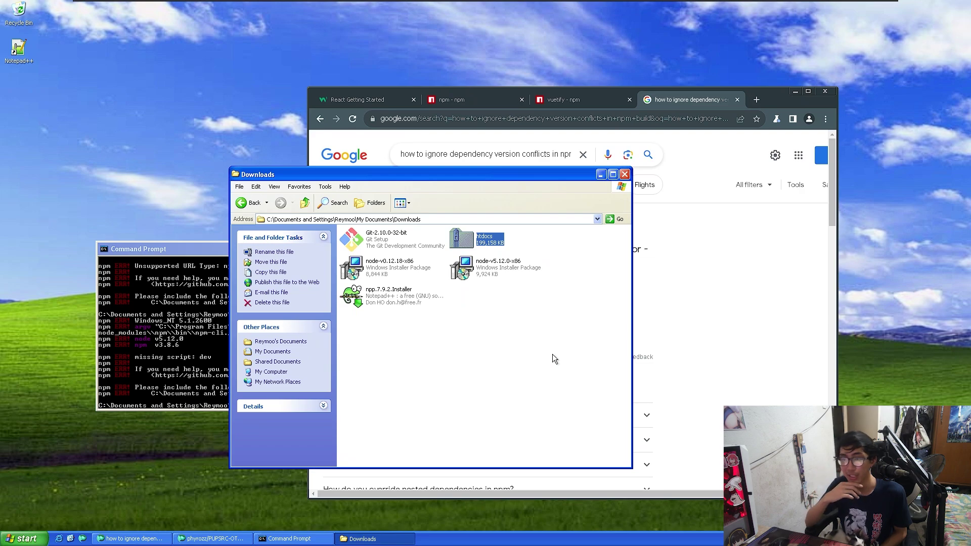
click(175, 329)
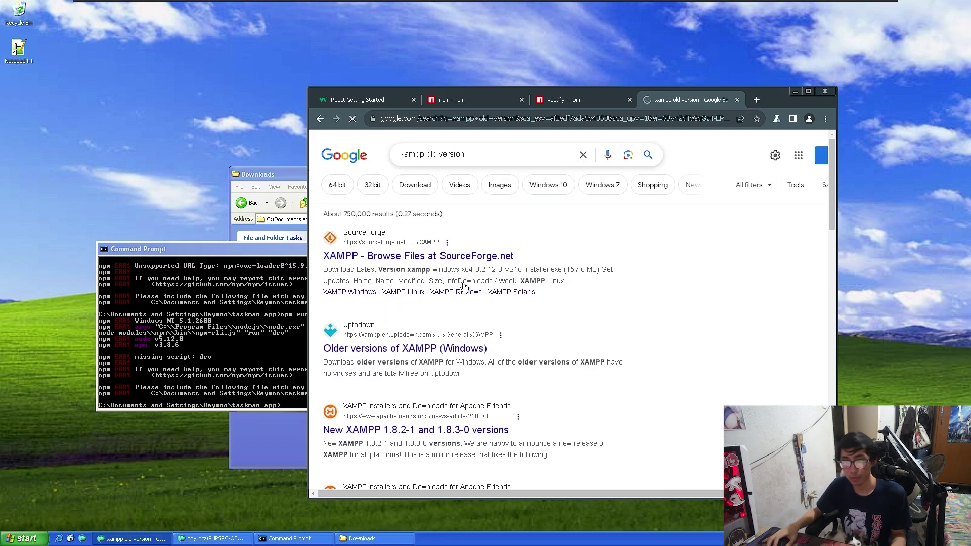
scroll(384, 265, down, 3)
scroll(365, 265, up, 3)
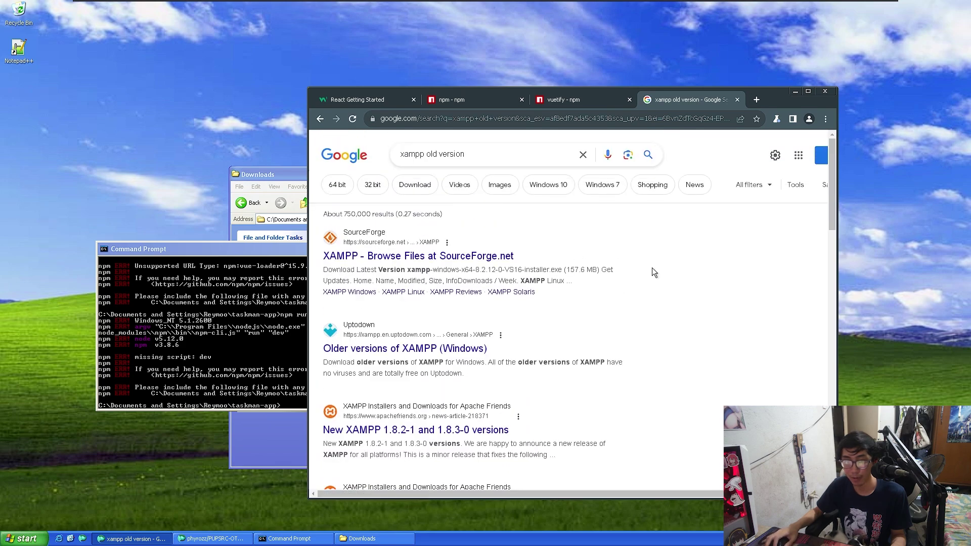
click(263, 174)
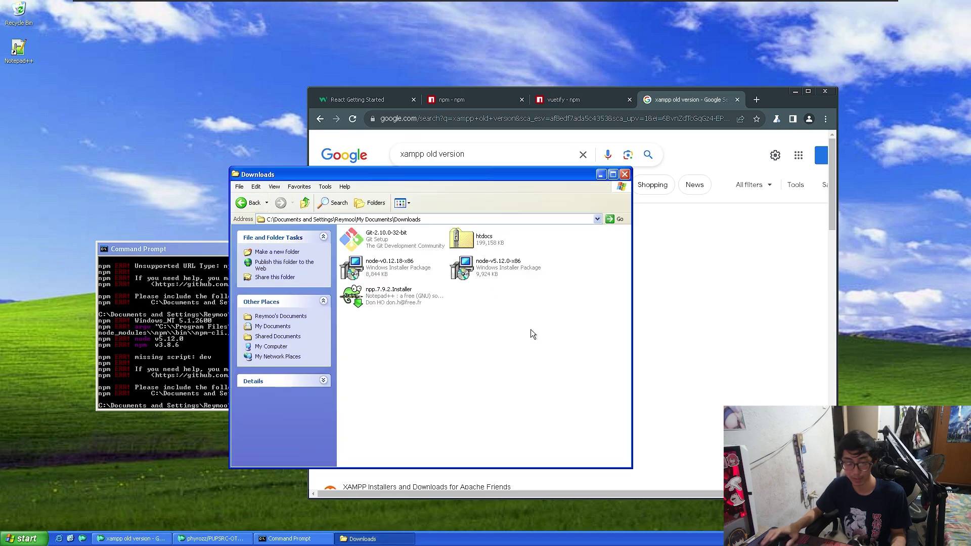
Step: Copy the xampp-win32 installer from the host into the guest's Downloads and launch it
key(ctrl+alt+Return)
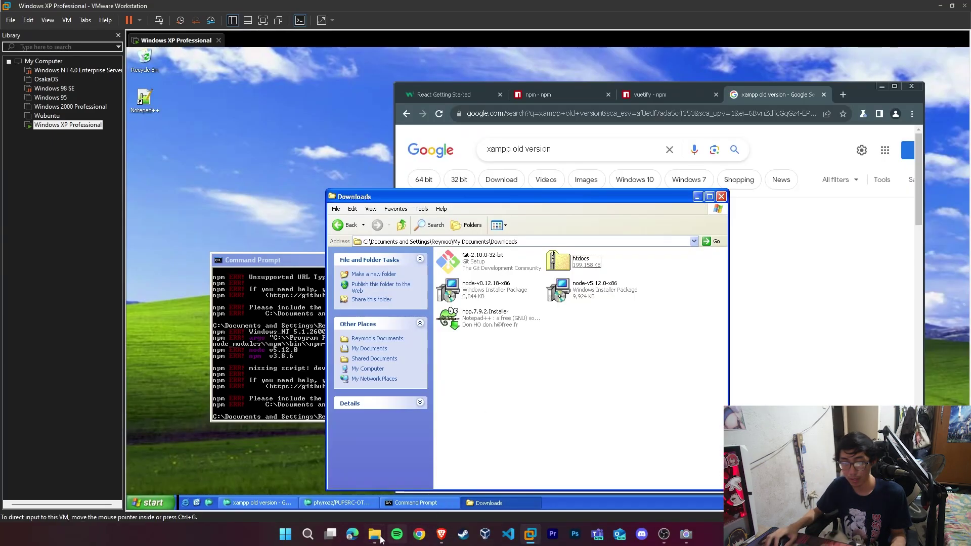
drag(380, 540, 592, 358)
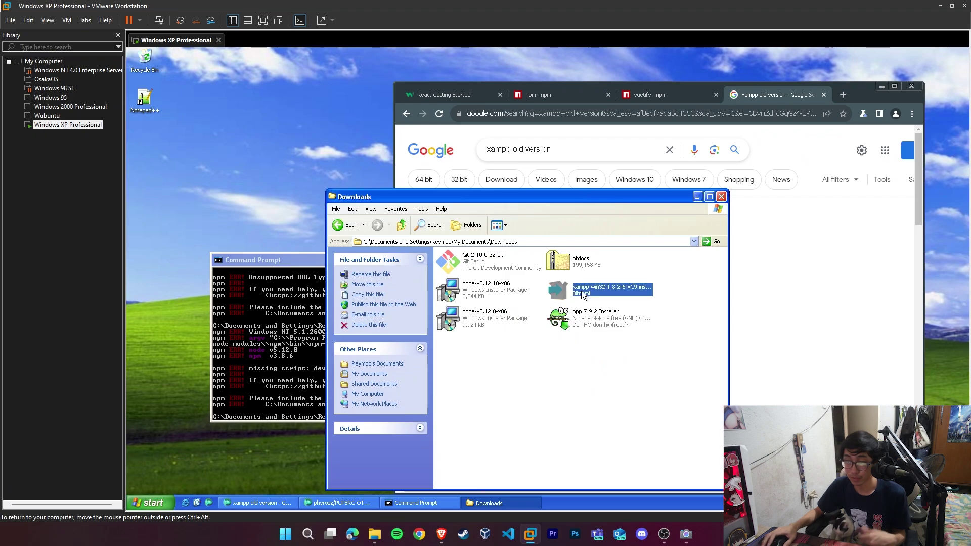
key(ctrl+alt+Return)
click(542, 307)
double_click(514, 268)
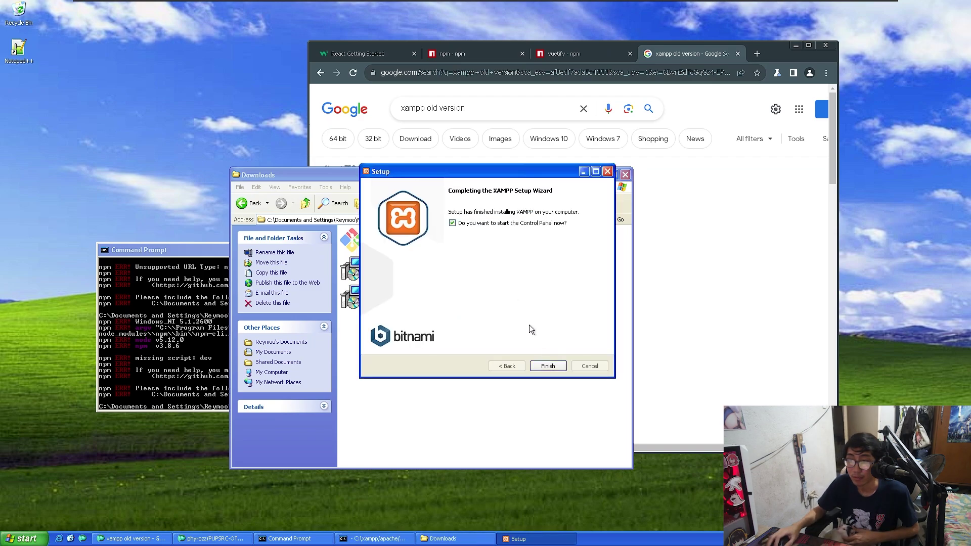
Step: Finish XAMPP setup, allow the Control Panel to run, move it aside, and start MySQL
click(548, 367)
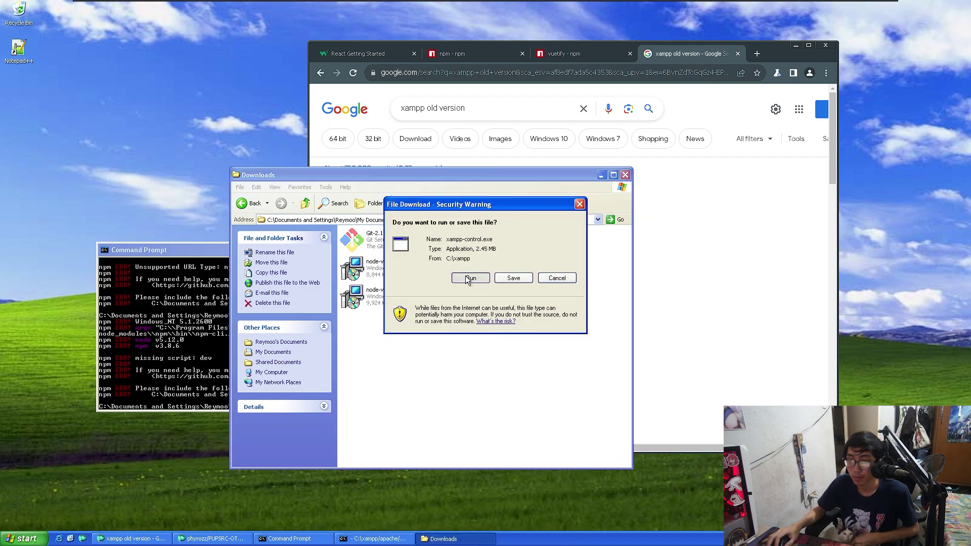
click(469, 278)
click(526, 282)
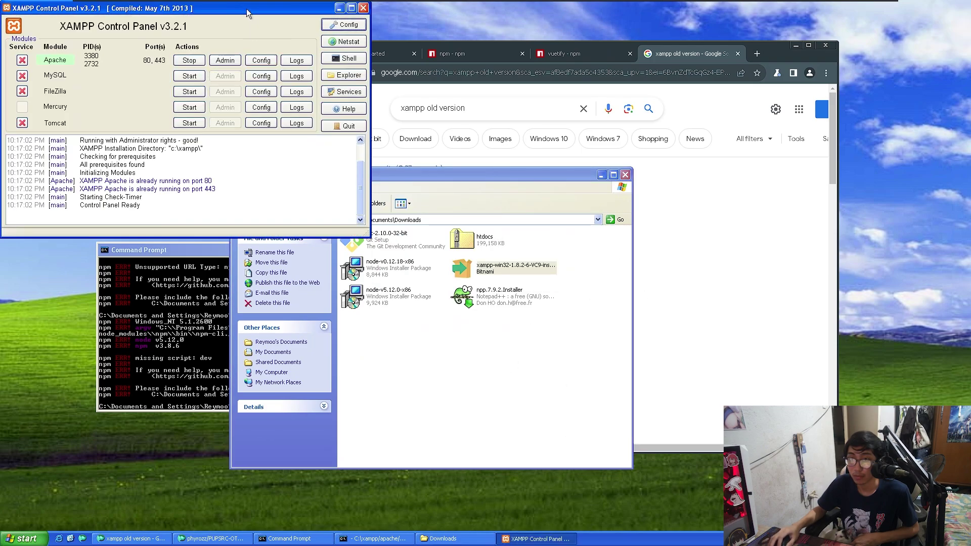
drag(247, 8, 824, 291)
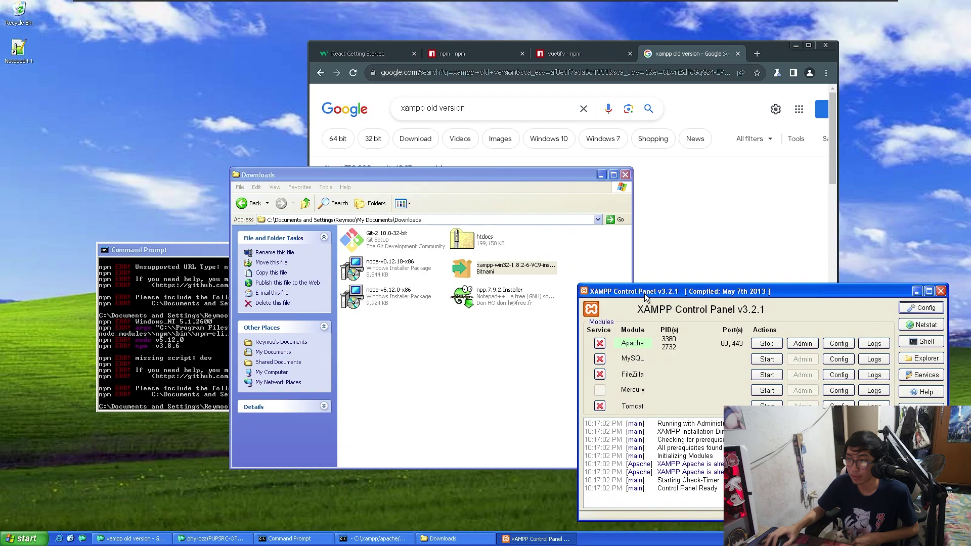
drag(646, 296, 647, 294)
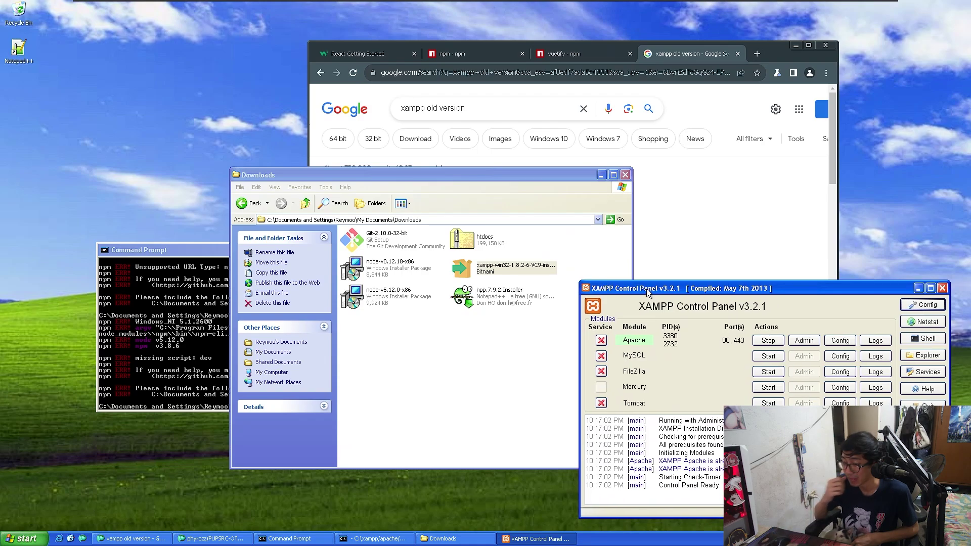
click(765, 356)
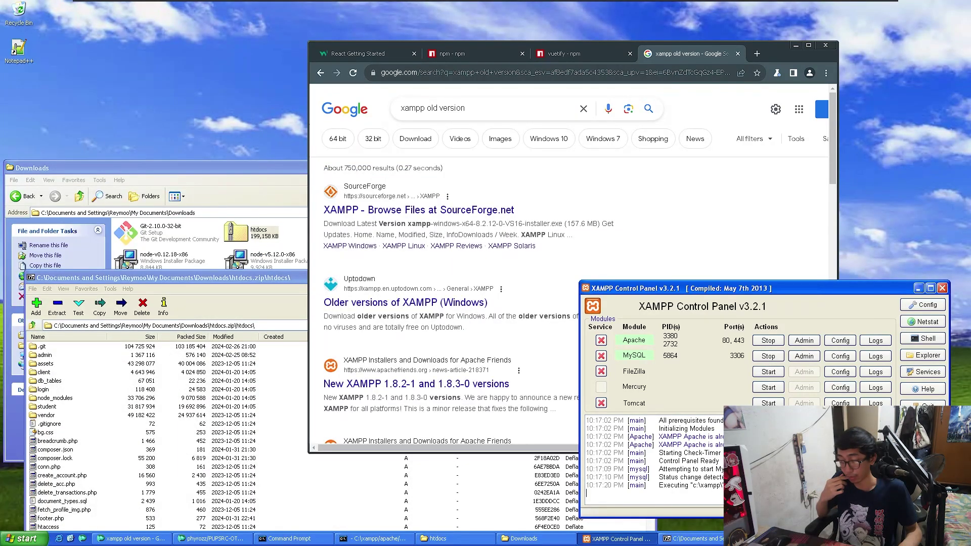
Step: Copy otms_db onto the XP desktop and load localhost/phpmyadmin in the browser
drag(58, 152, 57, 90)
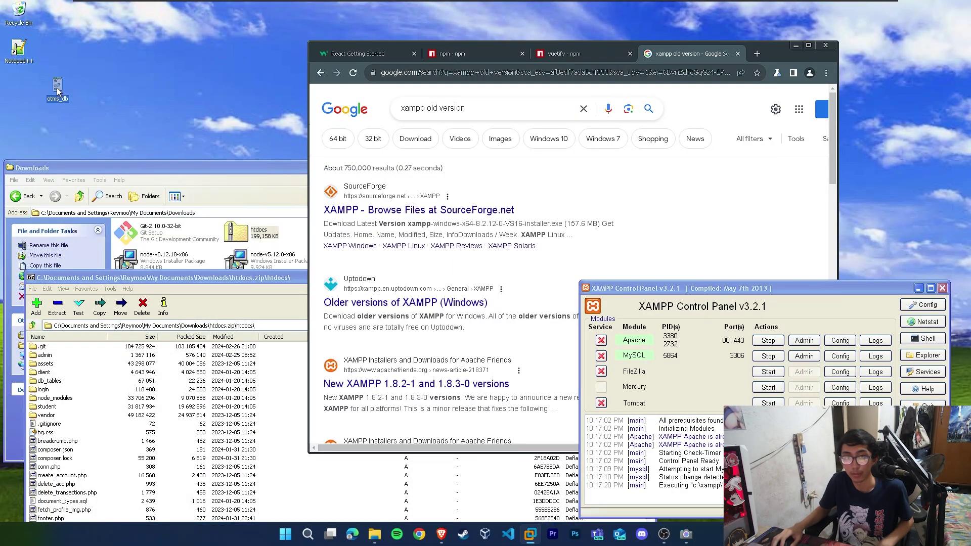
click(644, 76)
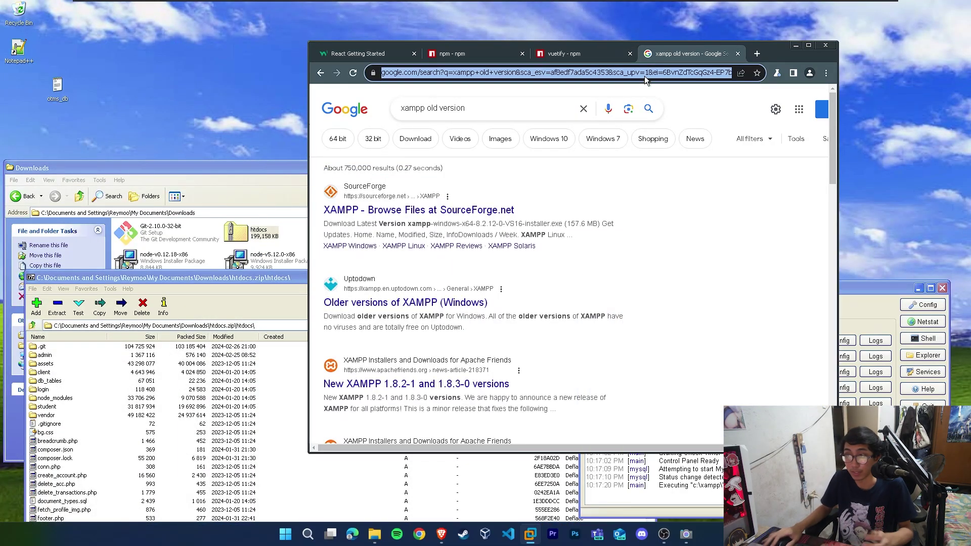
text(loca)
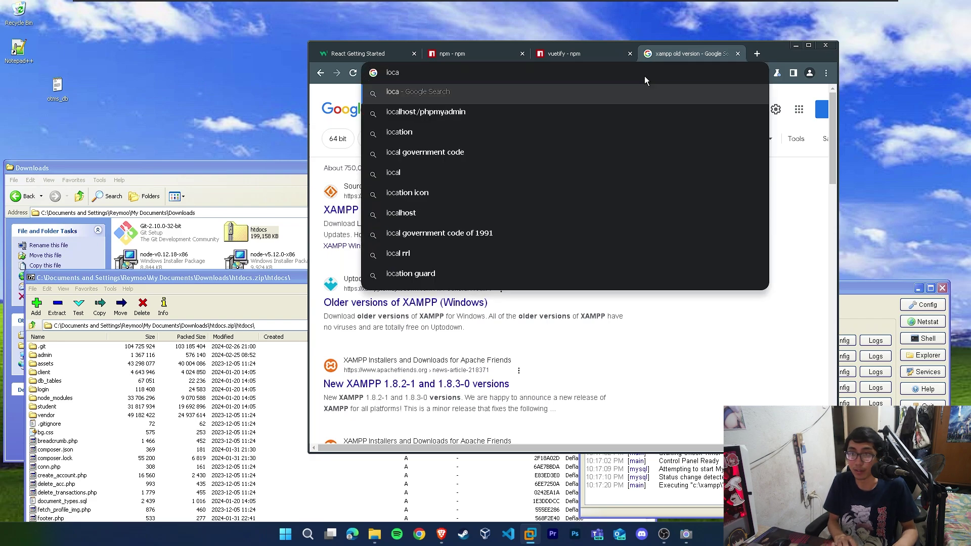
text(lhost/phpmyadmin)
key(Return)
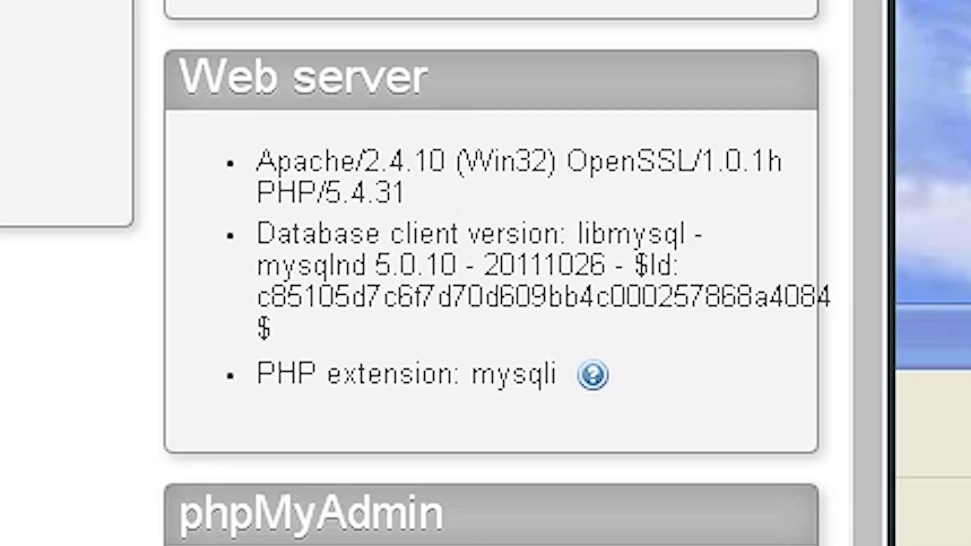
drag(712, 255, 723, 255)
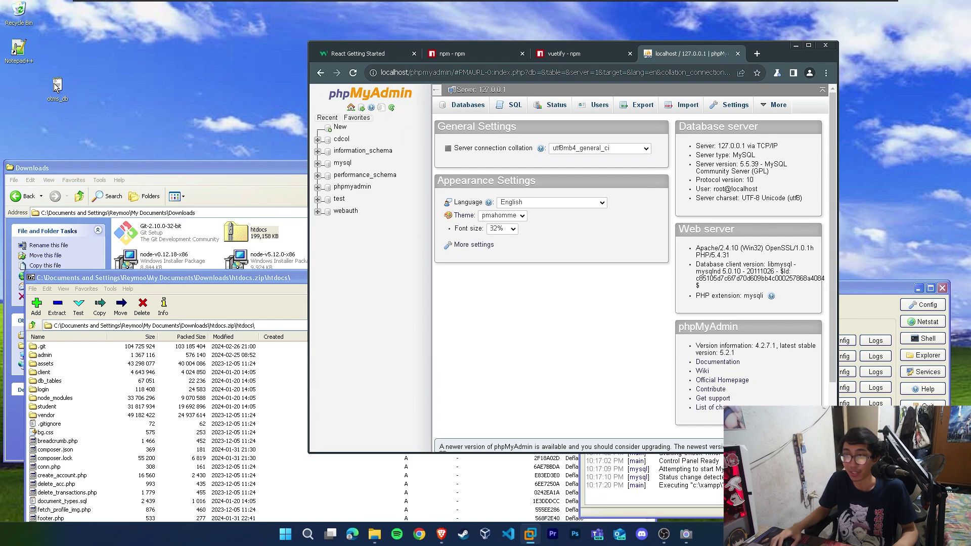
drag(751, 54, 755, 79)
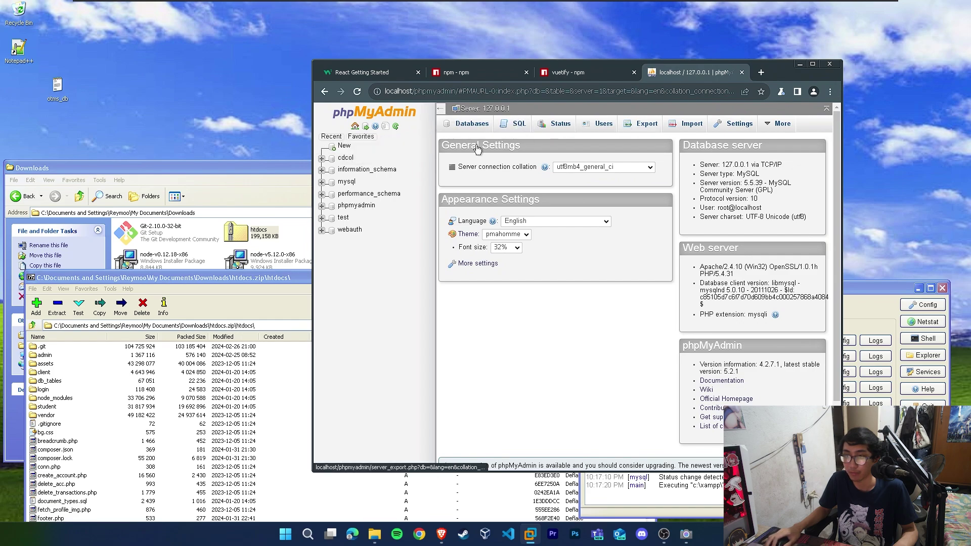
Step: Try importing the otms_db file from the desktop via phpMyAdmin
click(344, 146)
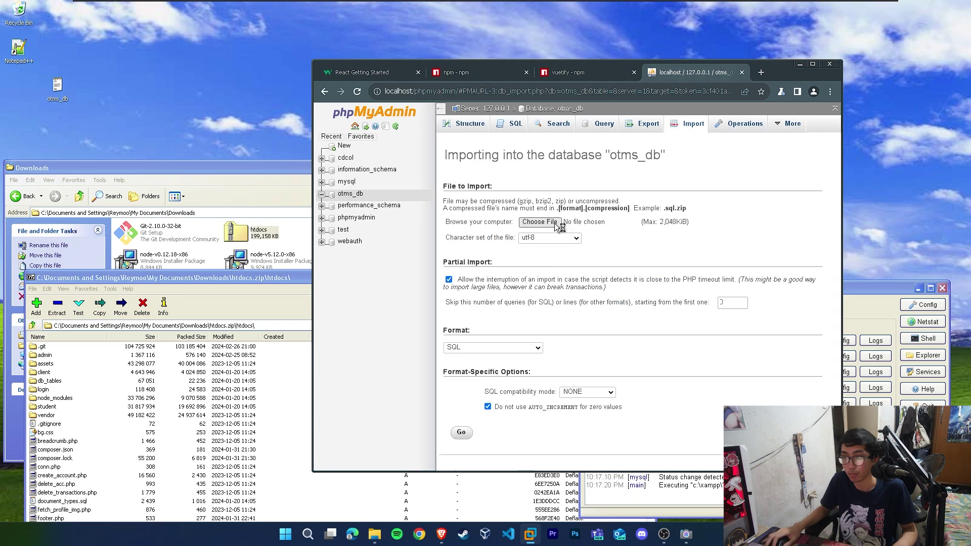
click(554, 223)
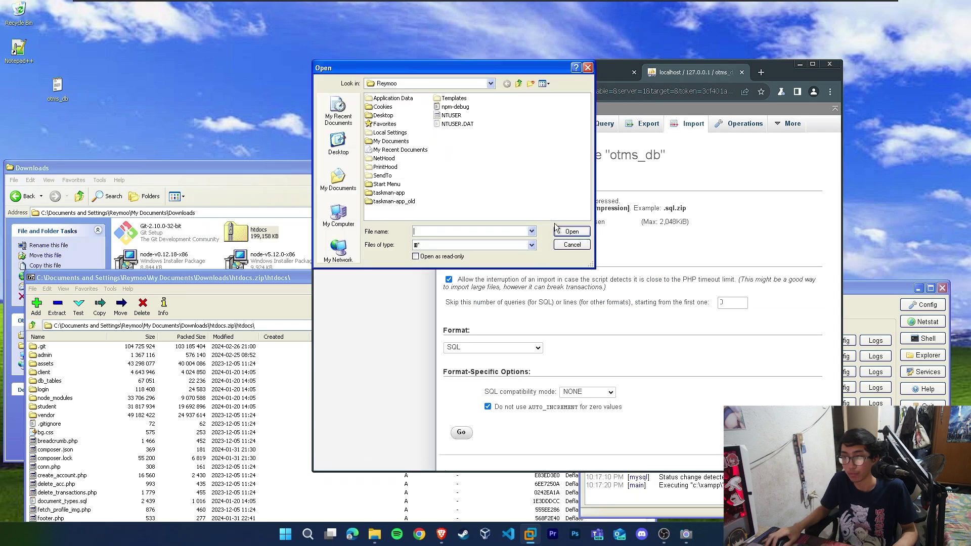
click(339, 144)
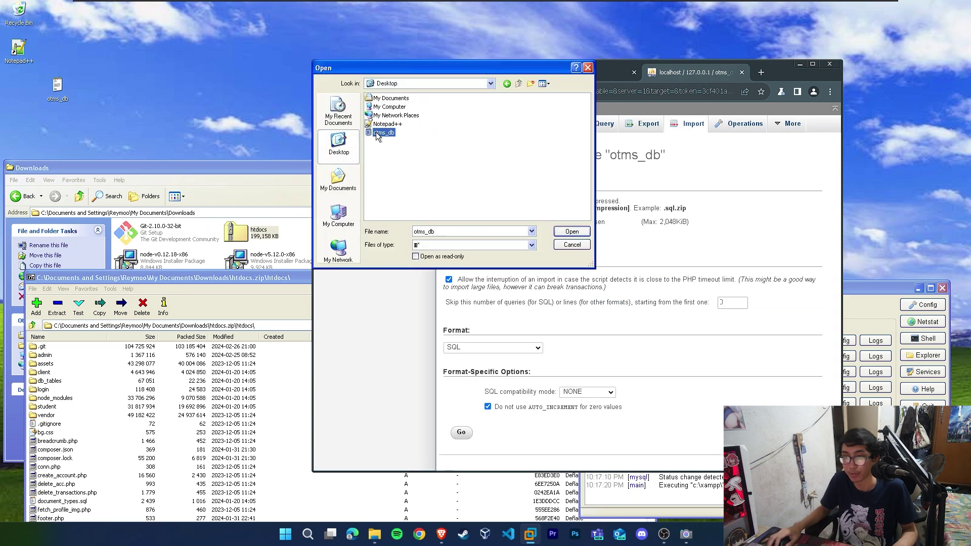
double_click(376, 132)
click(461, 434)
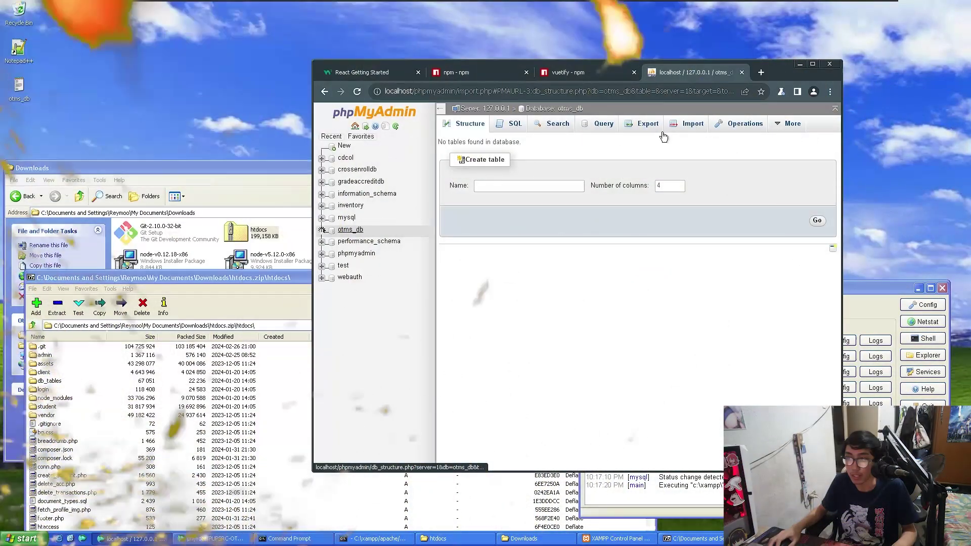
Step: Import otms_db.sql into the otms_db database from its Import page
click(688, 123)
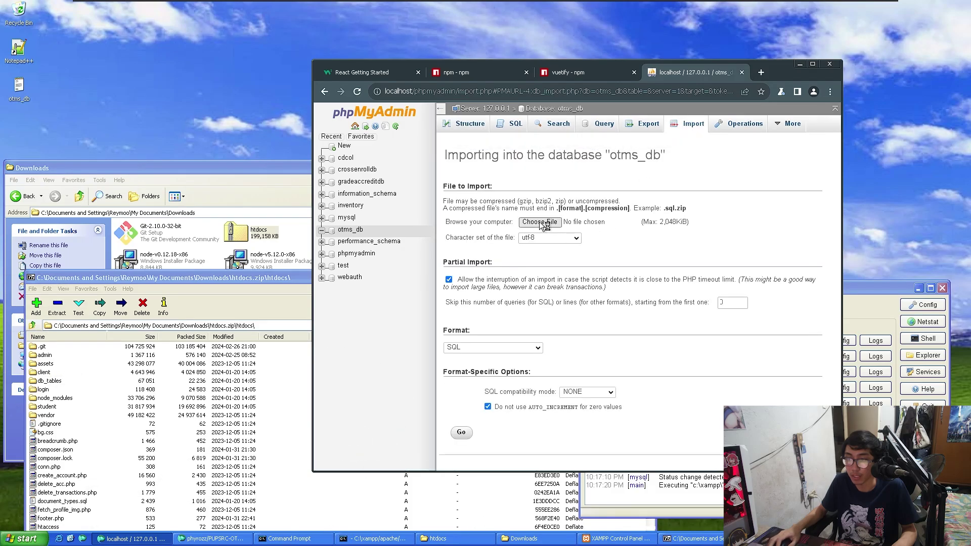
click(539, 223)
double_click(414, 163)
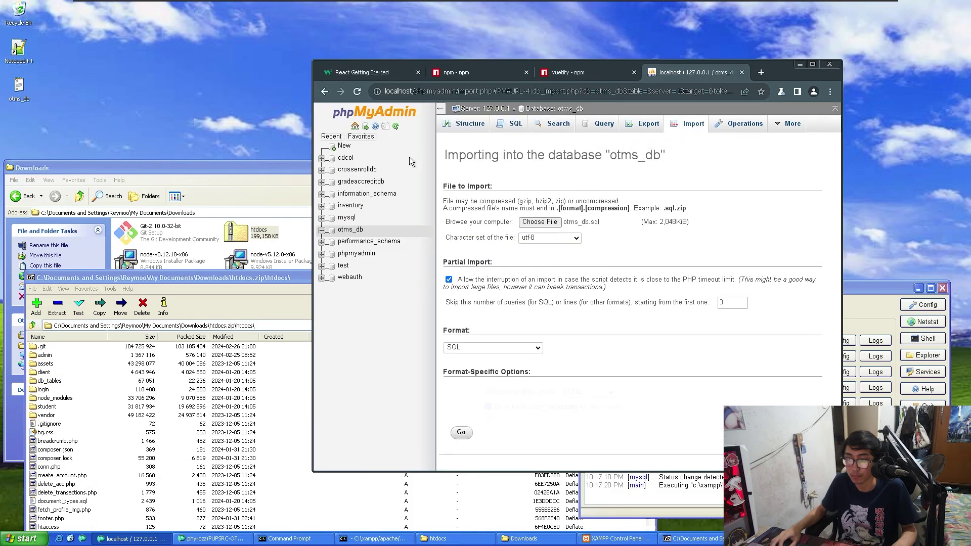
click(461, 434)
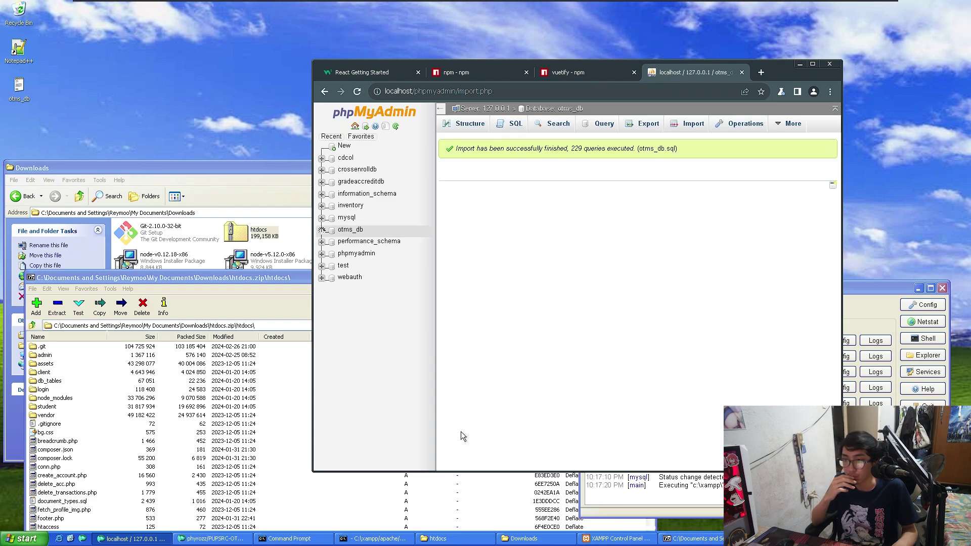
Step: Move and minimize the htdocs archive window and reposition the browser, briefly starting Notepad++
click(217, 277)
drag(262, 281, 272, 183)
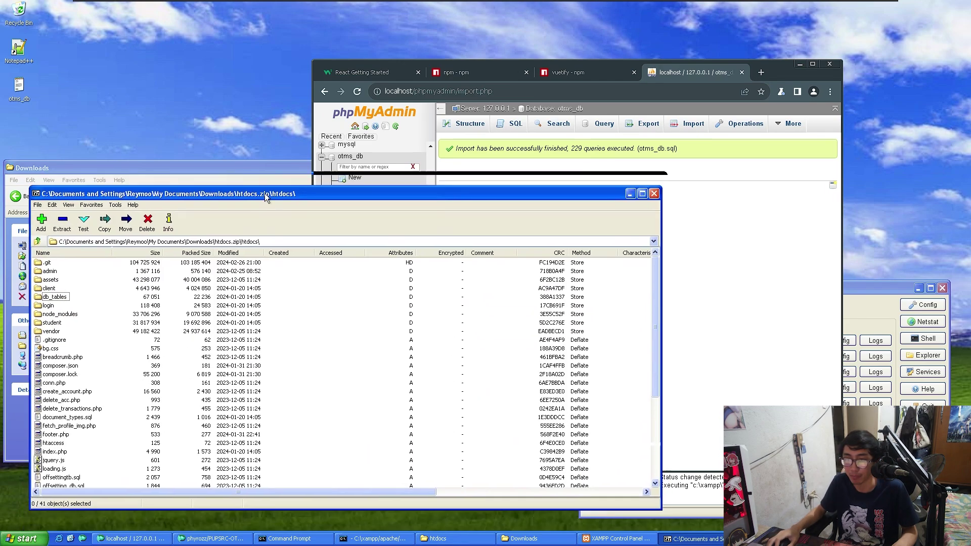
drag(265, 194, 265, 194)
click(631, 195)
drag(774, 74, 808, 61)
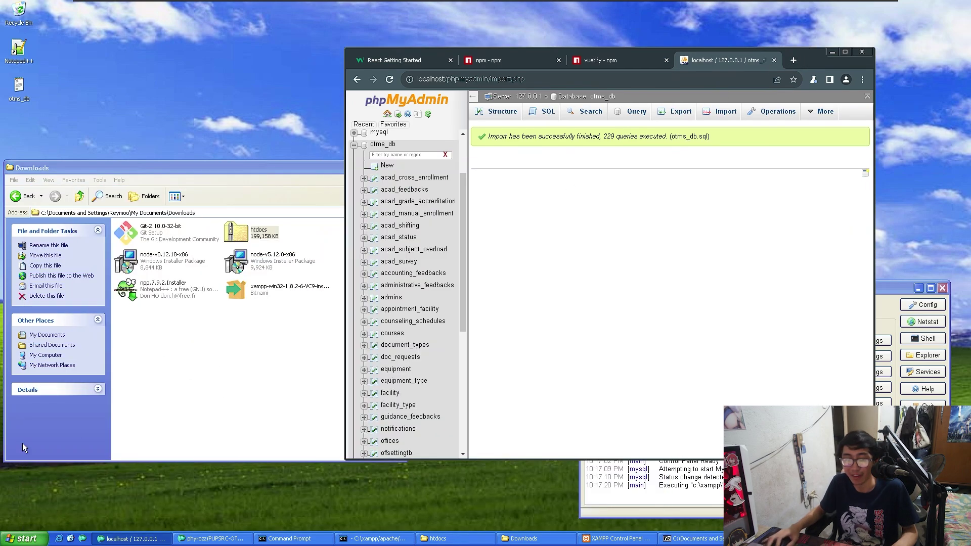
click(14, 49)
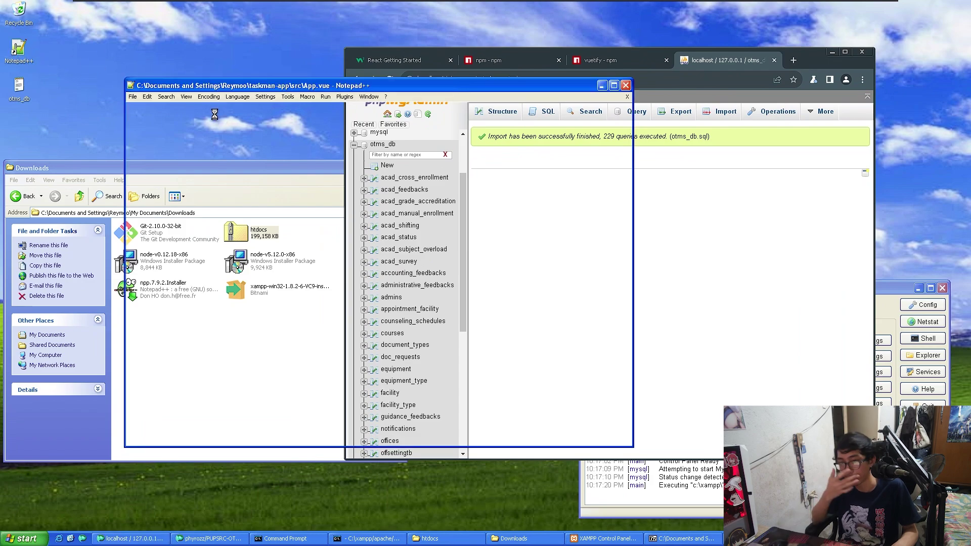
click(591, 188)
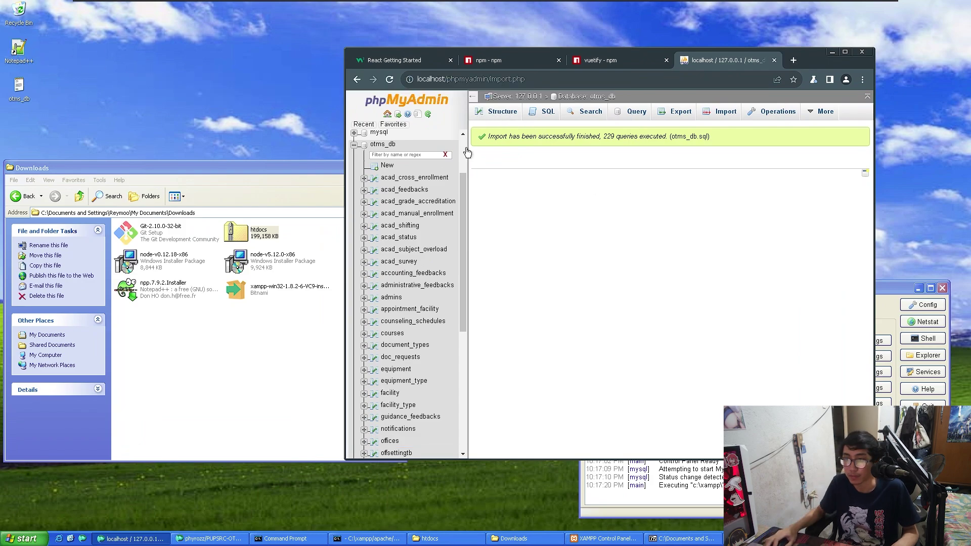
Step: Load localhost in a new tab and choose the Student role
click(792, 63)
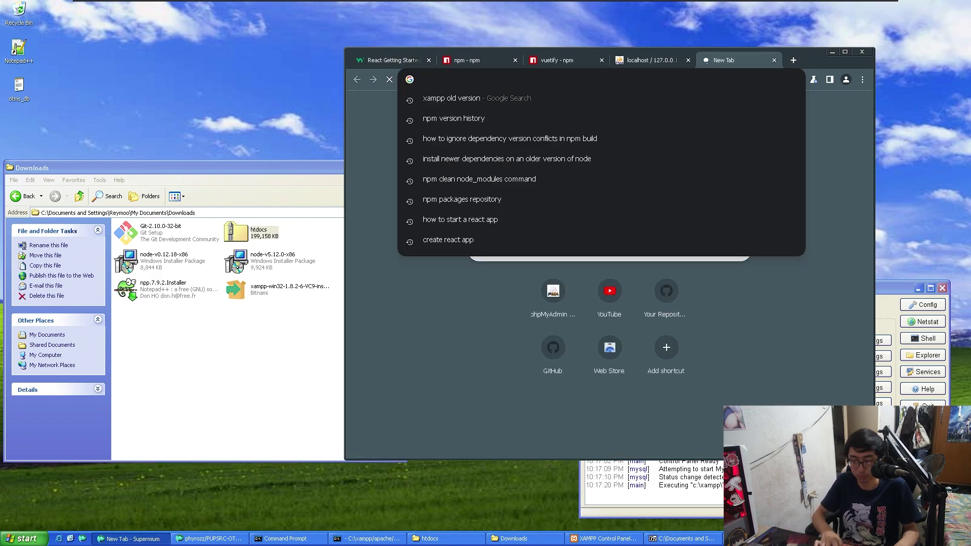
text(localhost)
key(Delete)
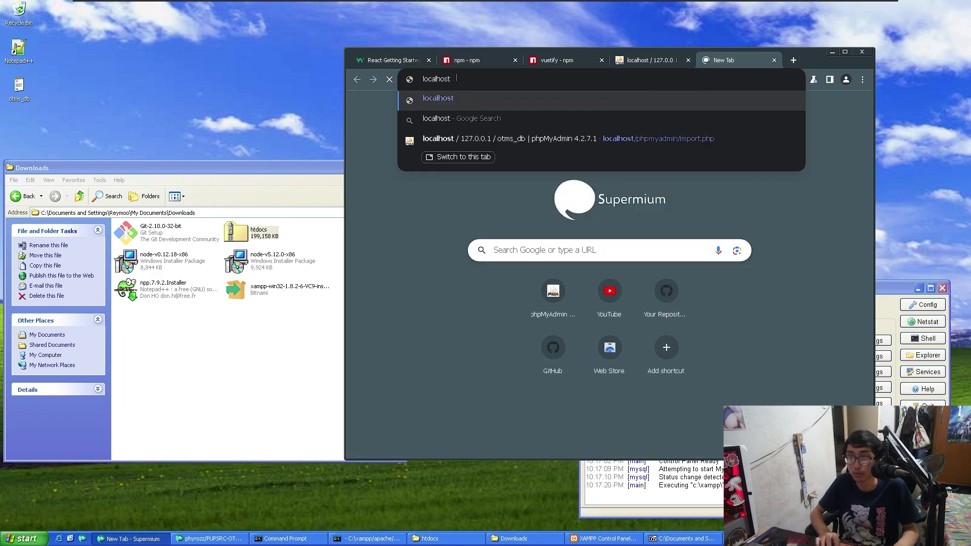
key(Return)
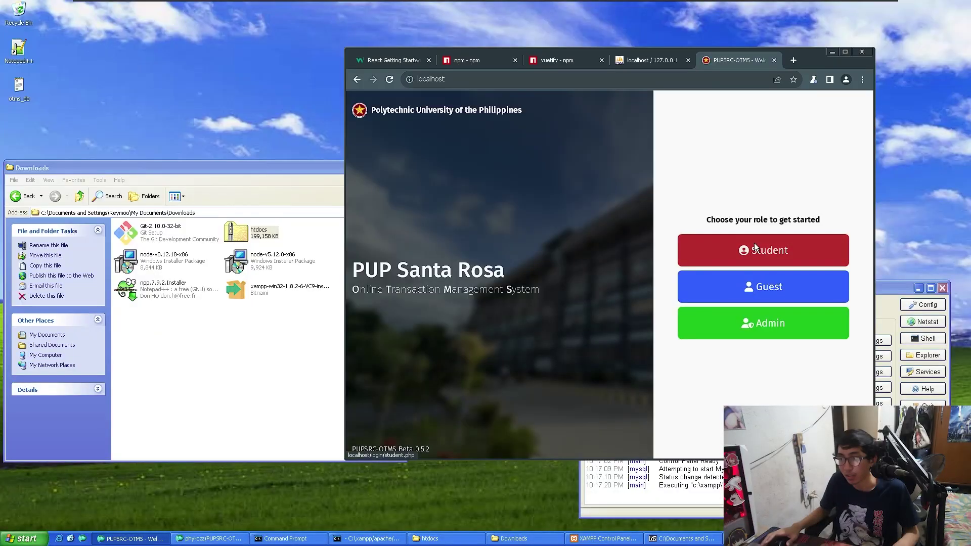
click(755, 242)
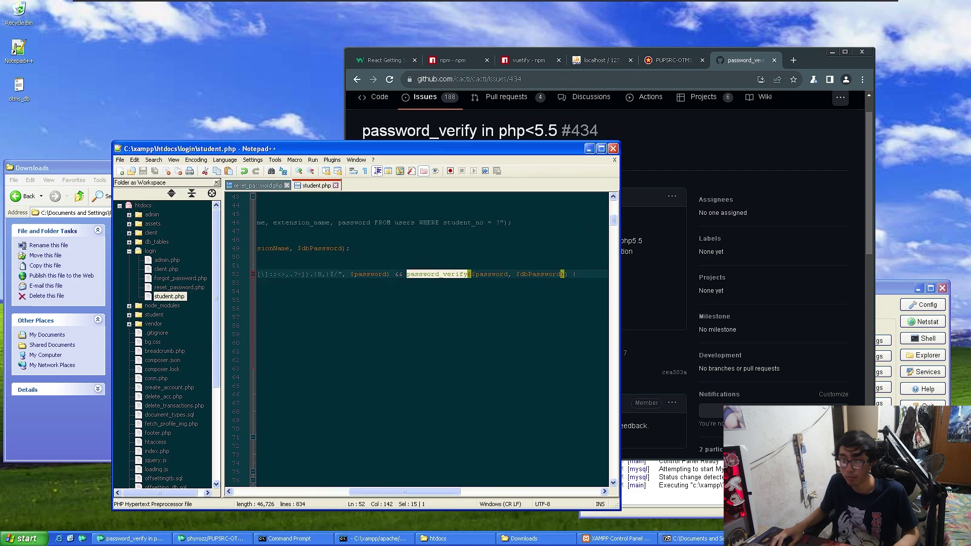
Step: Replace password_verify with password_hash on line 52 and confirm no password_verif remains
key(BackSpace)
key(BackSpace)
key(BackSpace)
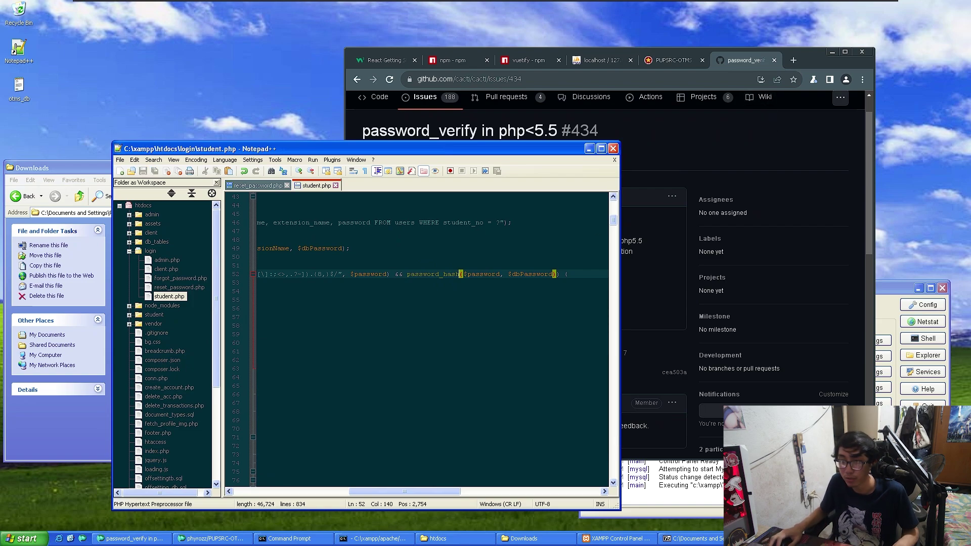
key(ctrl+f)
text(password_verify)
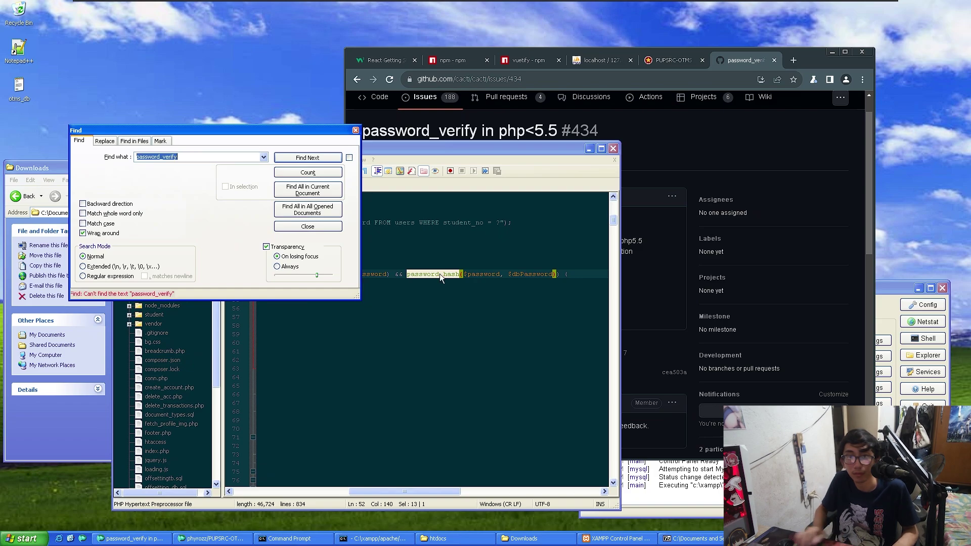
click(356, 130)
scroll(417, 339, left, 5)
Step: Reload the student login on the PUPSRC-OTMS tab, confirming form resubmission
click(794, 168)
click(666, 59)
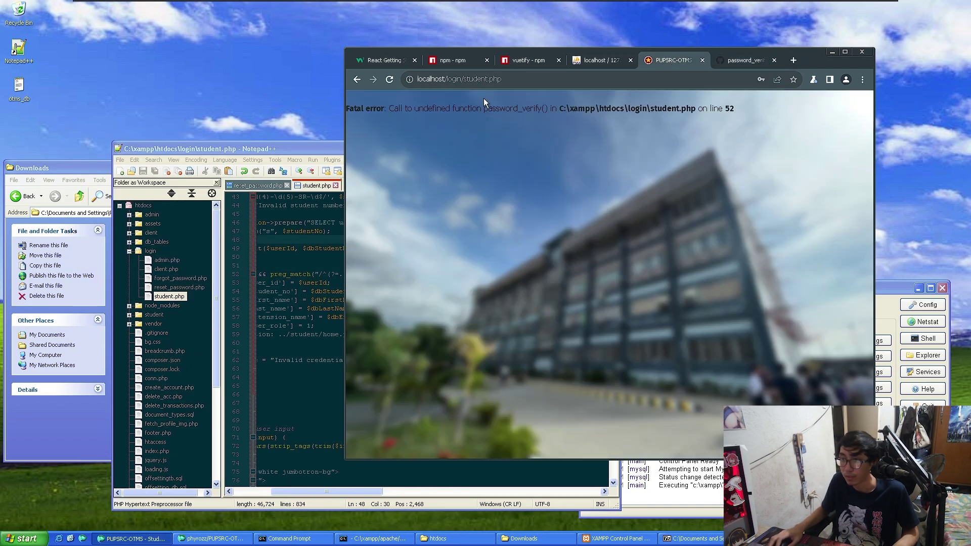
click(390, 80)
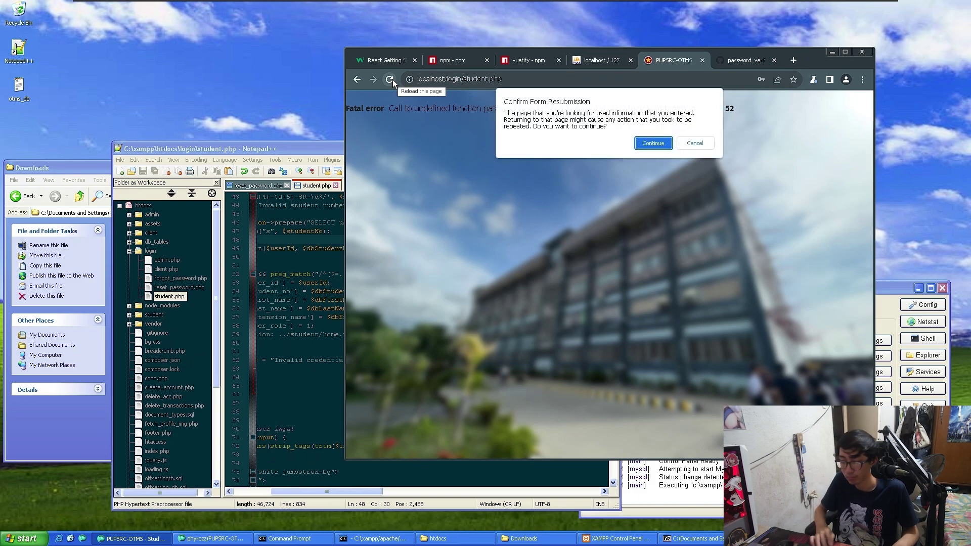
key(Return)
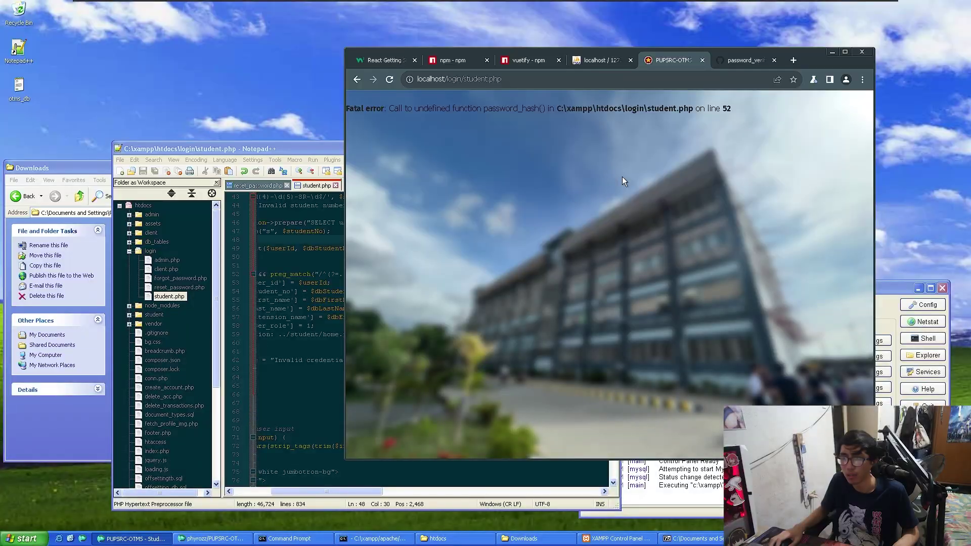
key(alt+Tab)
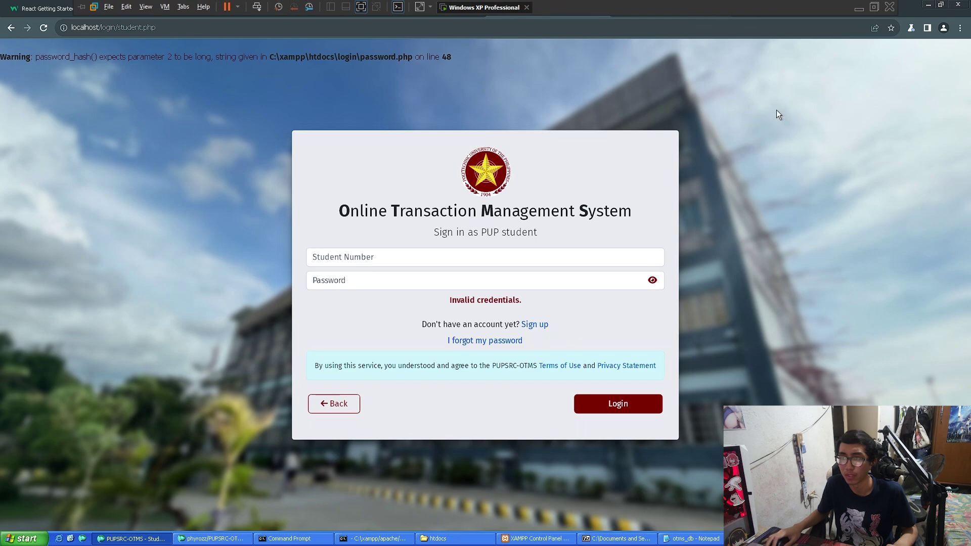
Step: Undo the stray edits in student.php with Ctrl+Z
double_click(781, 10)
click(293, 273)
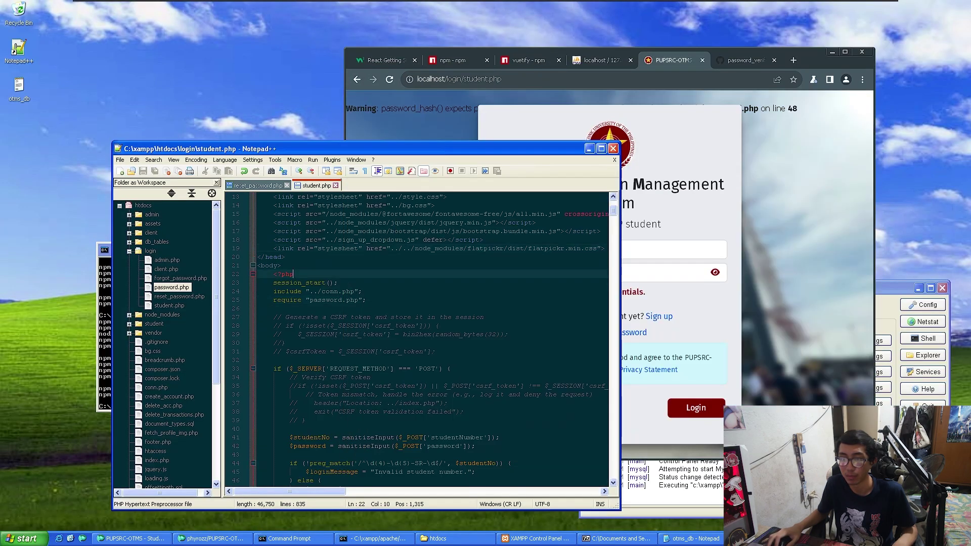
key(ctrl+z)
key(ctrl+z)
key(ctrl+z)
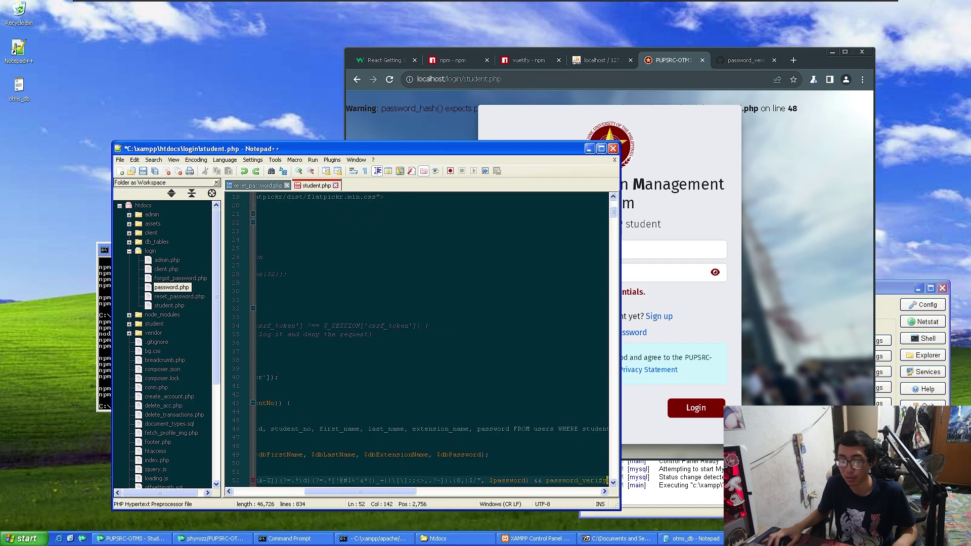
drag(378, 496, 399, 493)
key(ctrl+z)
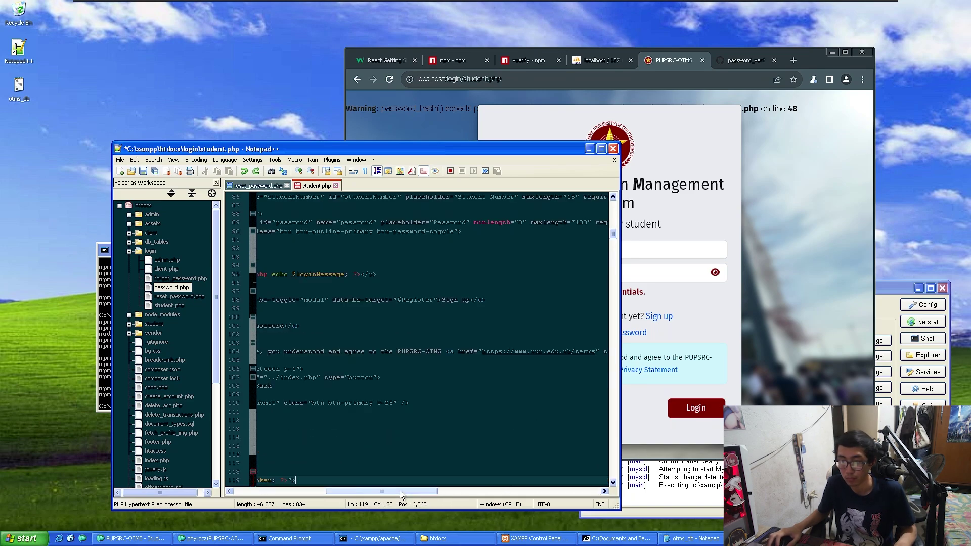
key(ctrl+z)
scroll(418, 339, up, 14)
scroll(417, 339, up, 14)
Step: Add require "password.php" after the conn.php include and reload the student login page
click(362, 385)
key(Return)
text(require )
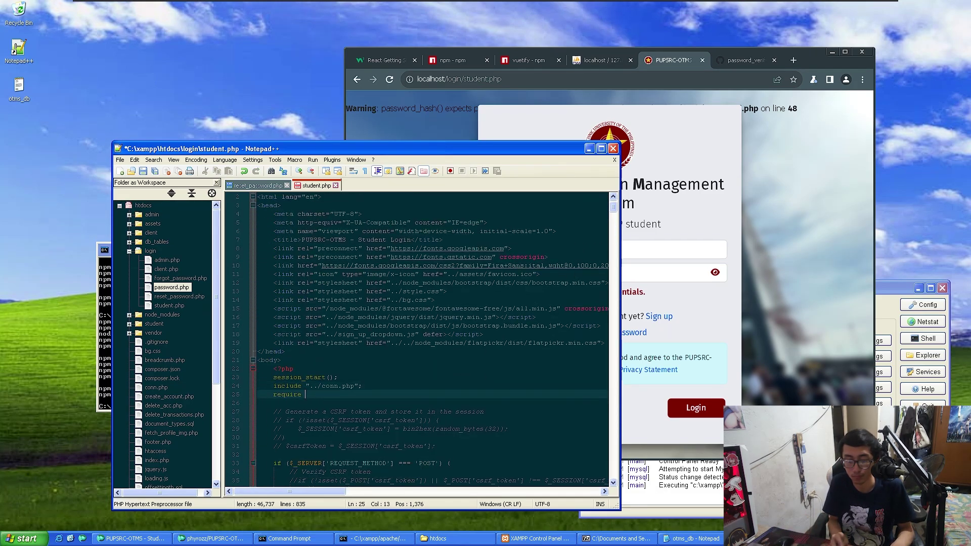
text("password.p)
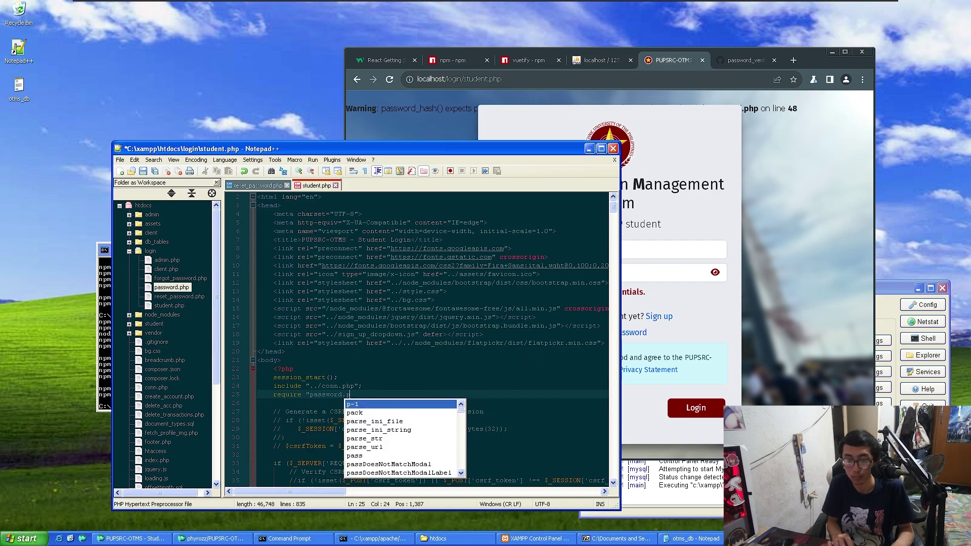
text(hp";)
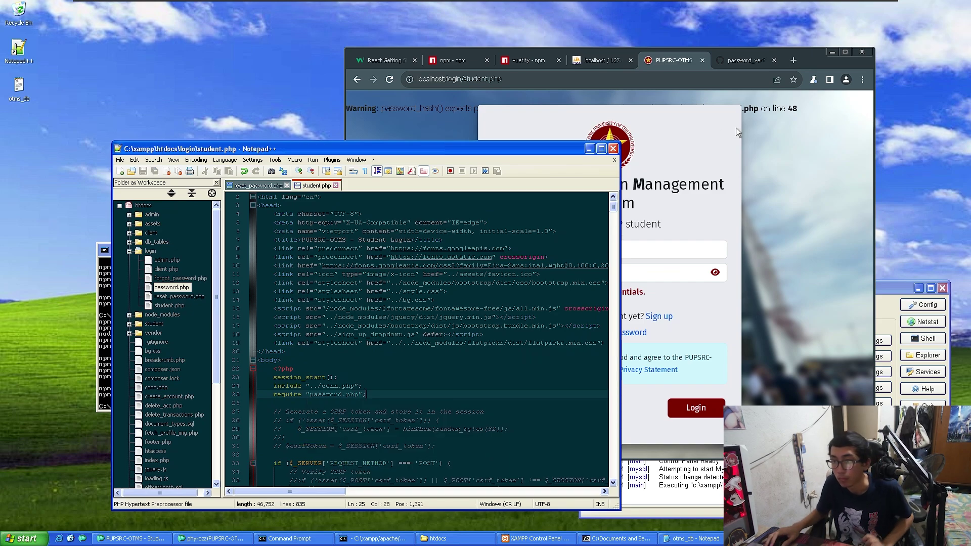
click(737, 133)
click(390, 81)
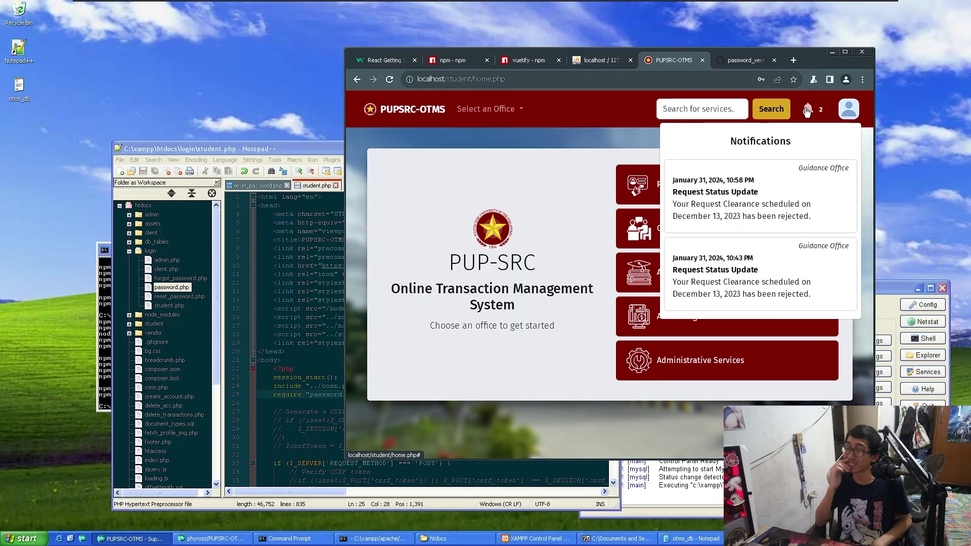
Step: Close the notifications dropdown on the student home page and clear the accidental text selection
double_click(574, 150)
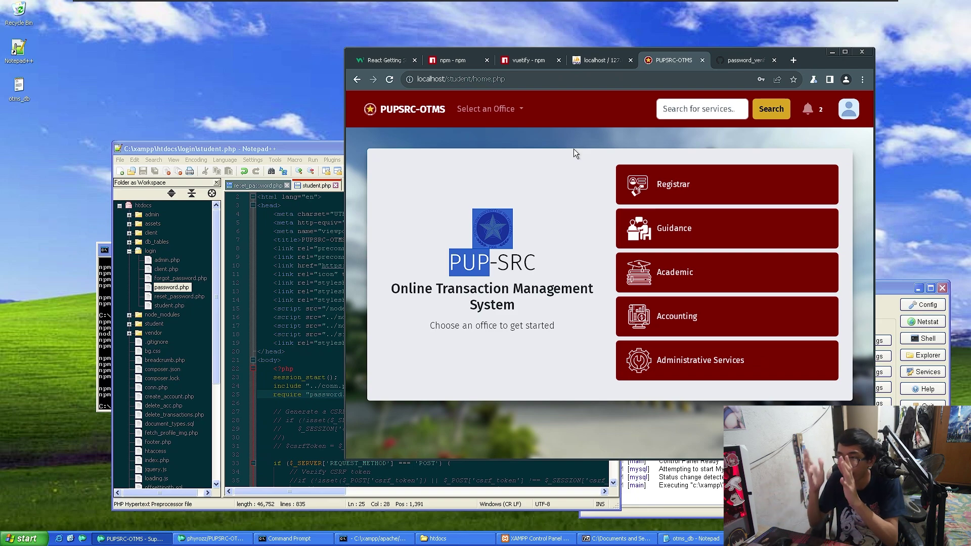
click(642, 163)
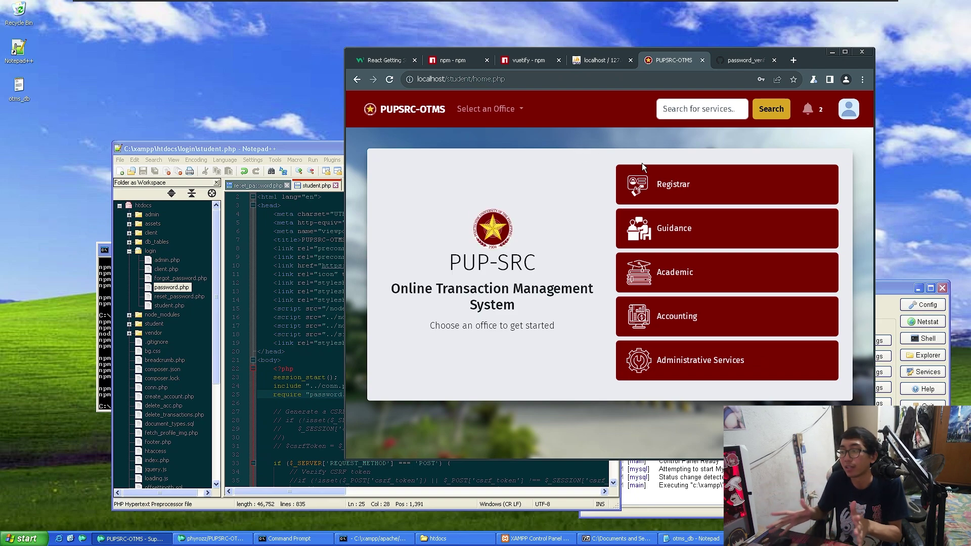